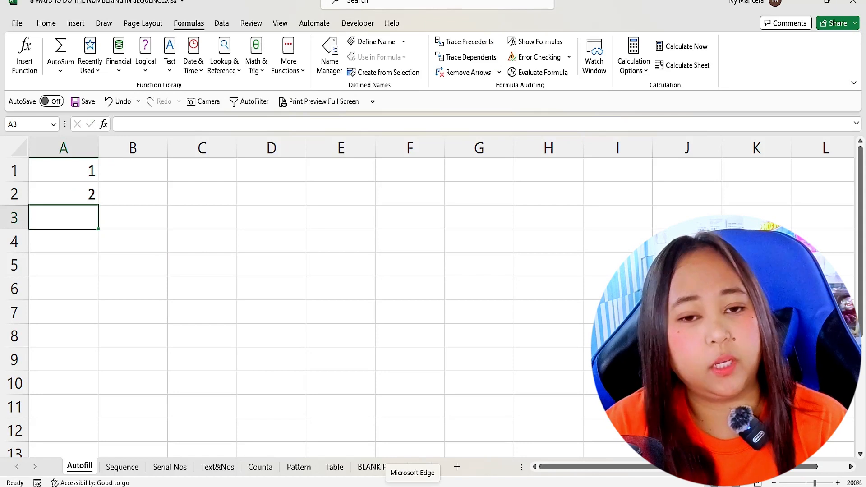
Extend the number series in A1:A2 down through cell A12 with AutoFill on the Autofill sheet.
drag(60, 169, 104, 441)
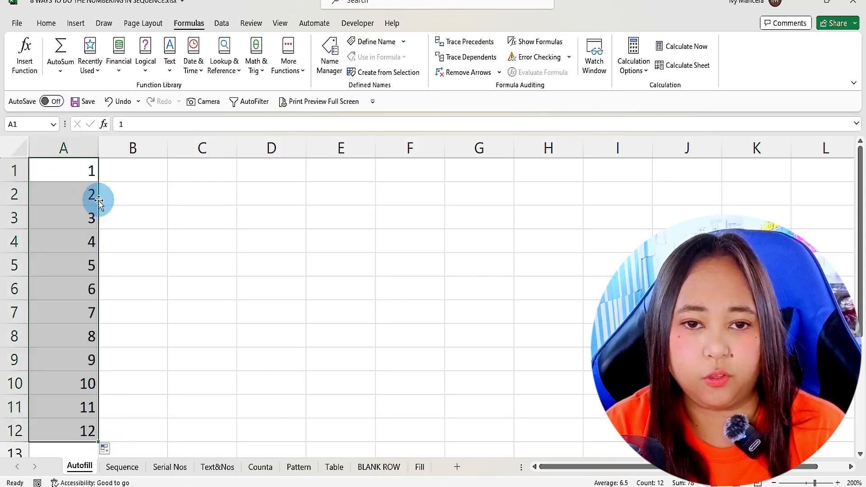
drag(71, 176, 63, 413)
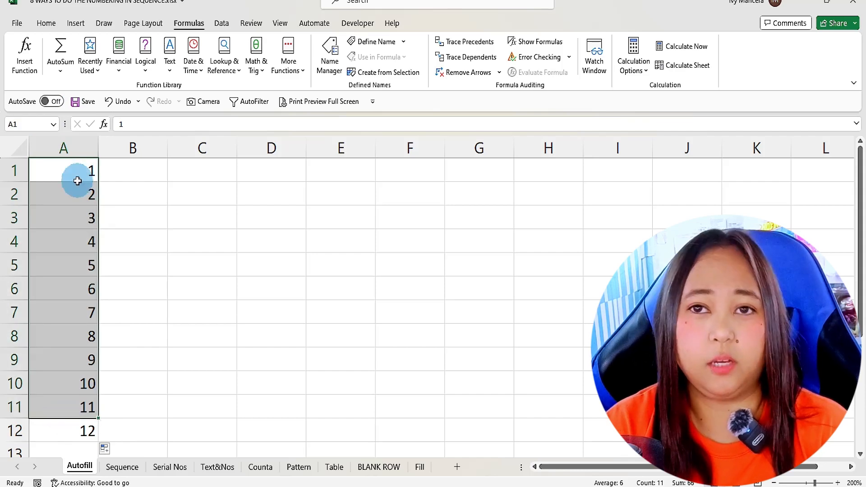
drag(81, 174, 76, 428)
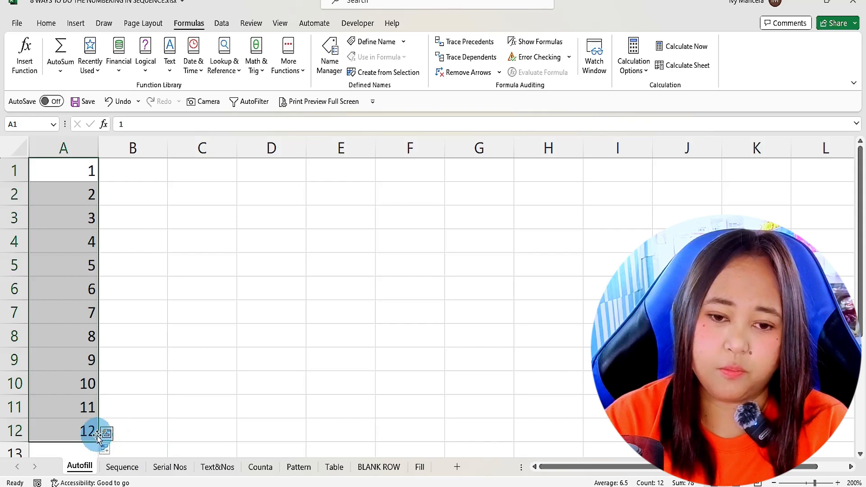
scroll(101, 442, down, 2)
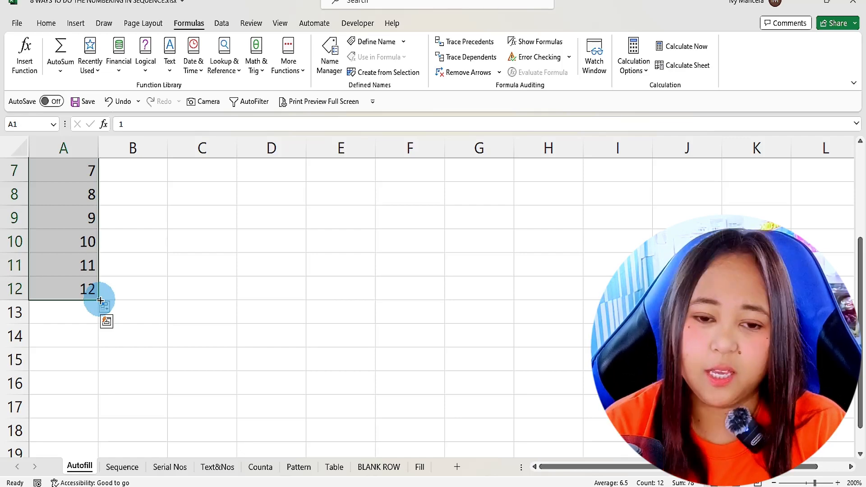
scroll(58, 218, up, 2)
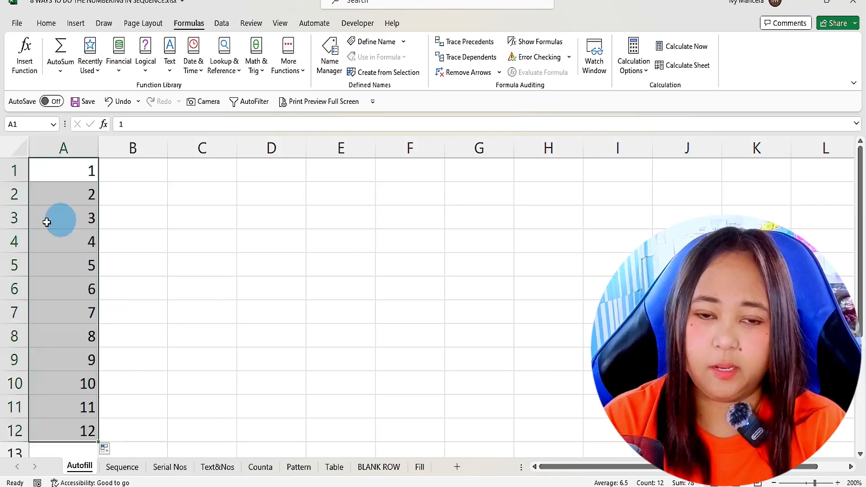
click(74, 247)
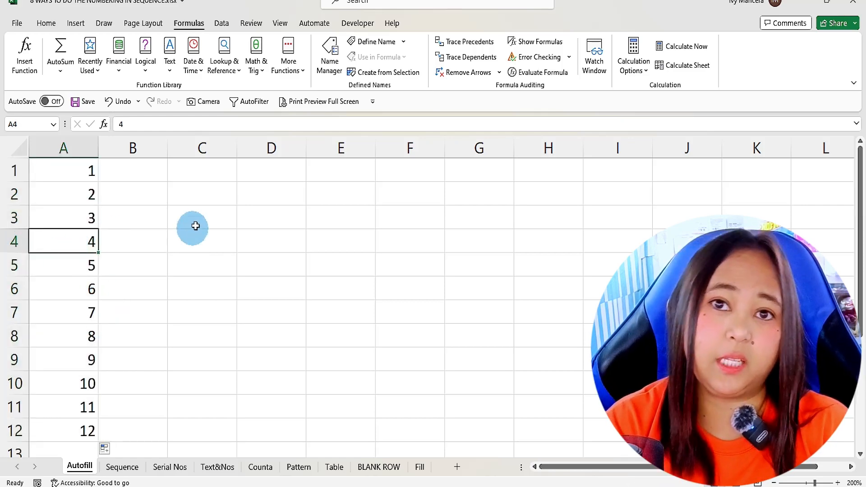
Delete row 4 from the numbered list on the Autofill sheet.
right_click(11, 241)
click(68, 380)
click(71, 225)
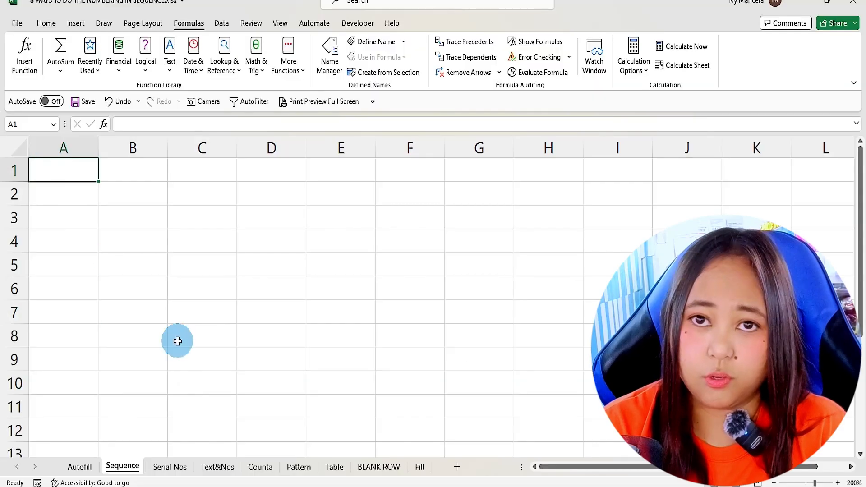
Generate 1000 sequential numbers from cell A1 of the Sequence sheet with the formula =SEQUENCE(1000) and look through the list.
text(=sequ)
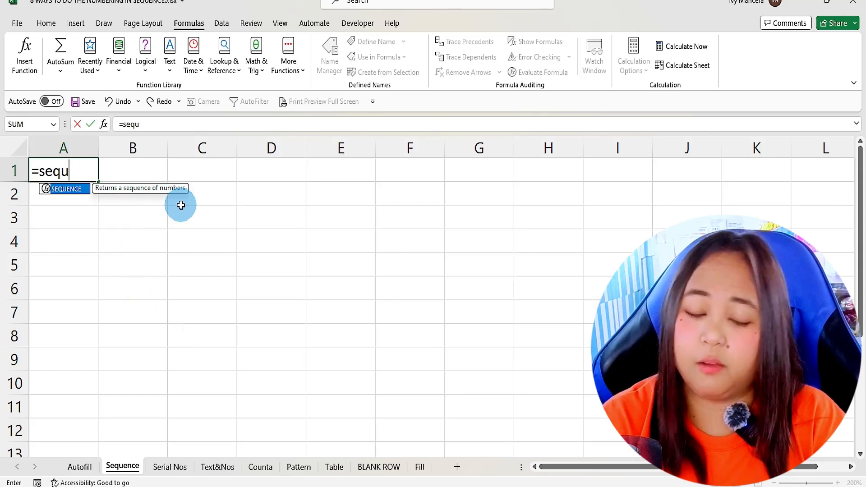
double_click(64, 189)
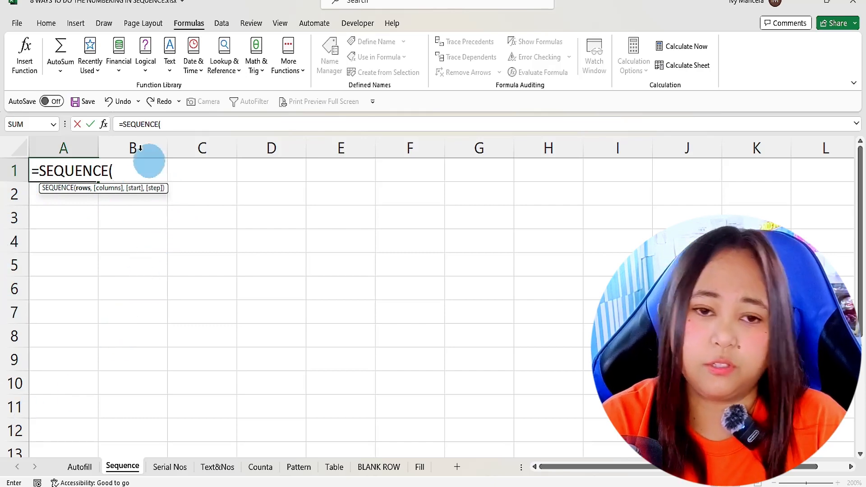
text(000)
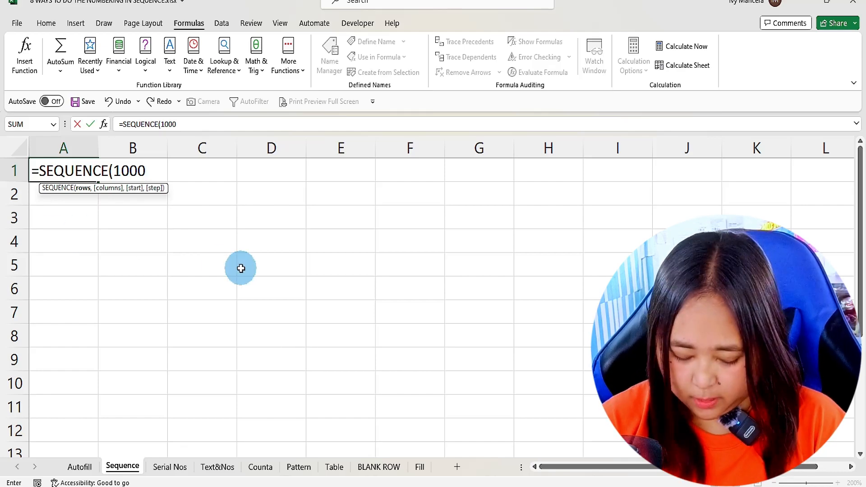
text())
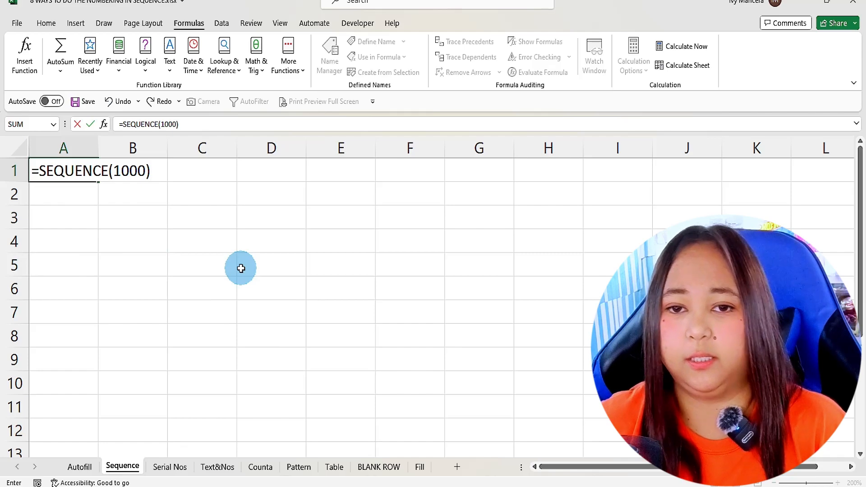
key(Return)
scroll(135, 429, down, 20)
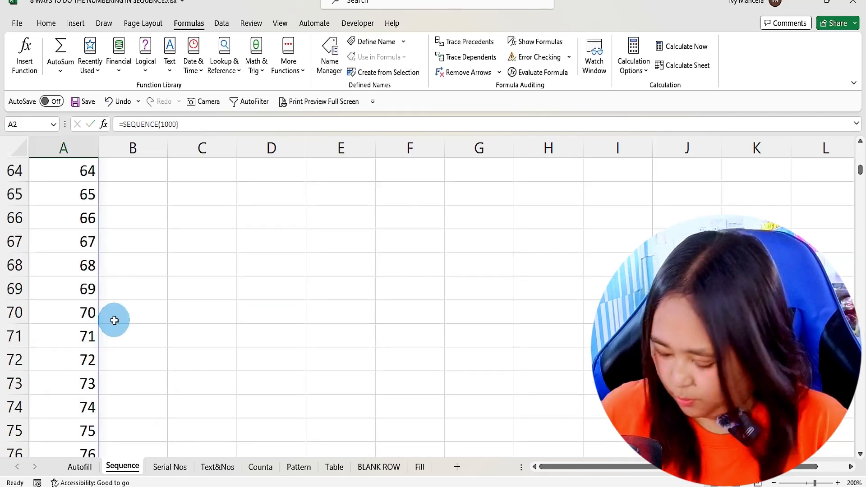
key(ctrl+Down)
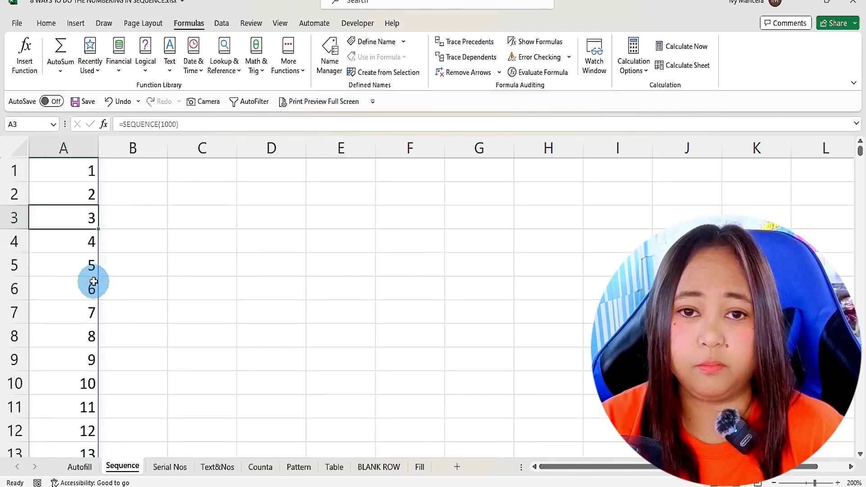
click(81, 171)
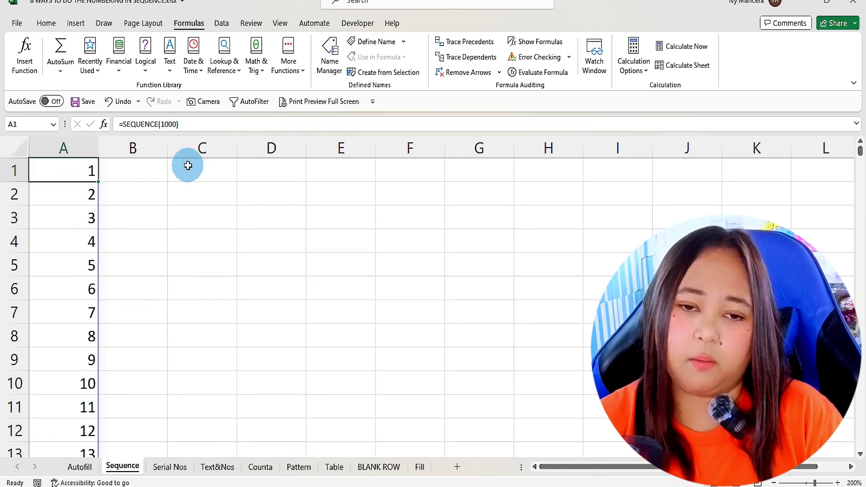
Delete row 6 of the Sequence sheet twice, and insert a new row at the same place.
right_click(15, 287)
click(64, 198)
right_click(27, 287)
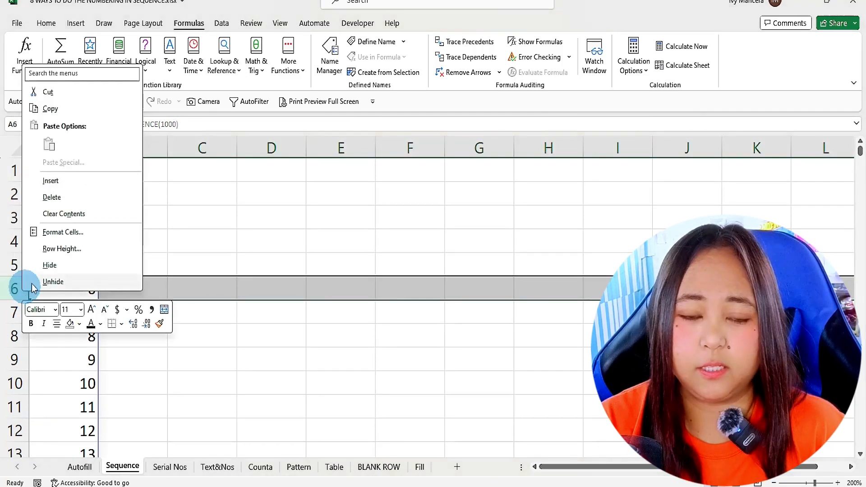
click(76, 196)
right_click(18, 292)
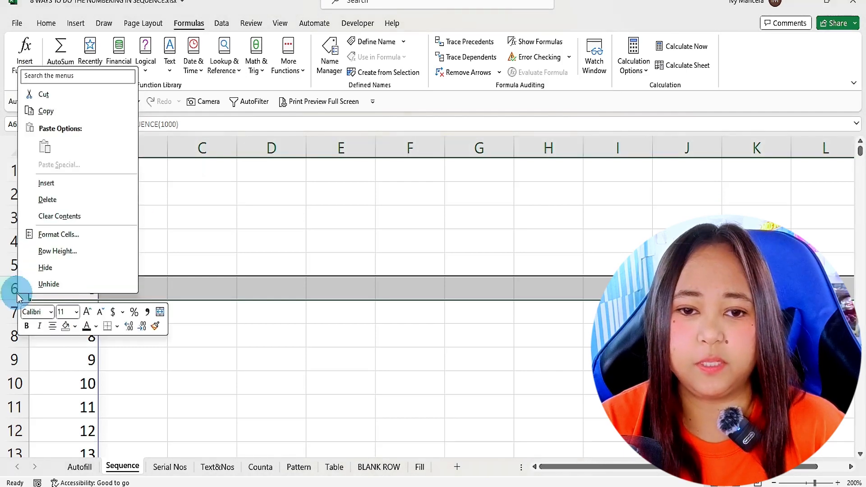
click(82, 185)
click(21, 289)
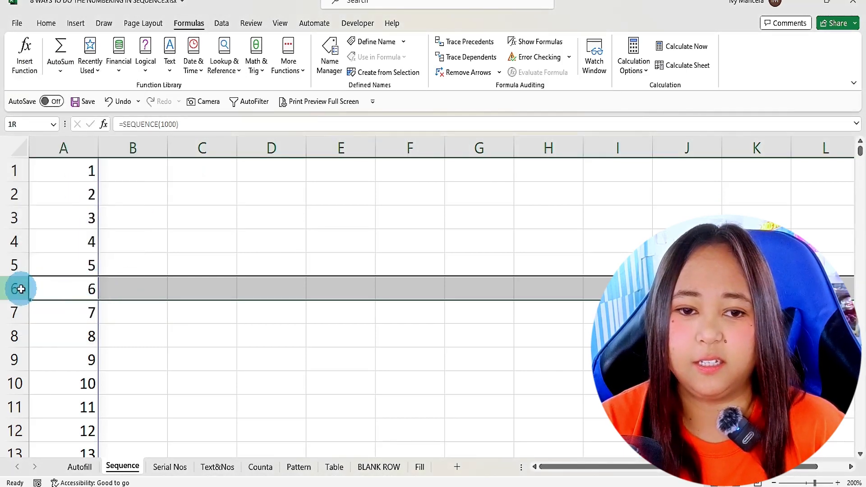
click(64, 379)
click(77, 202)
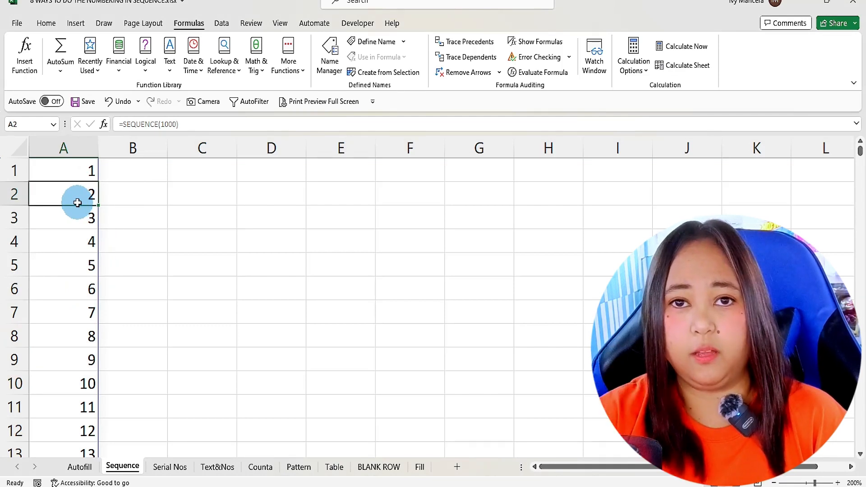
Try to delete the spilled sequence values in A6:B10.
click(76, 174)
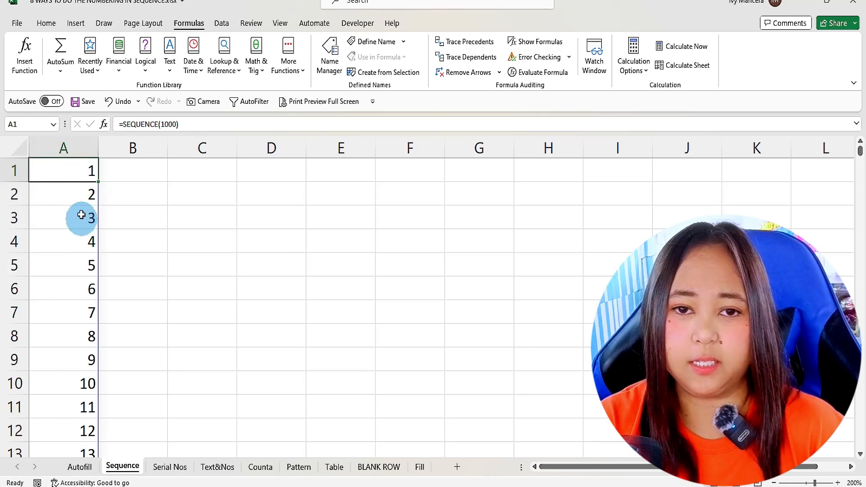
drag(75, 191, 90, 260)
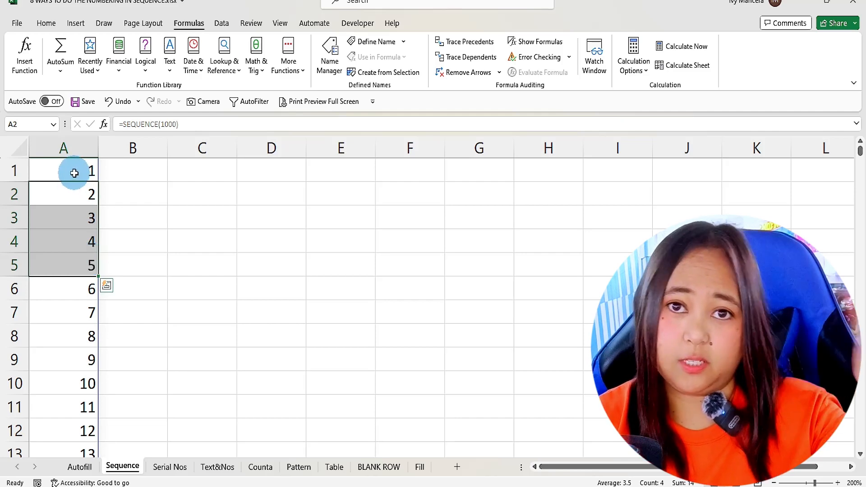
drag(43, 296, 107, 381)
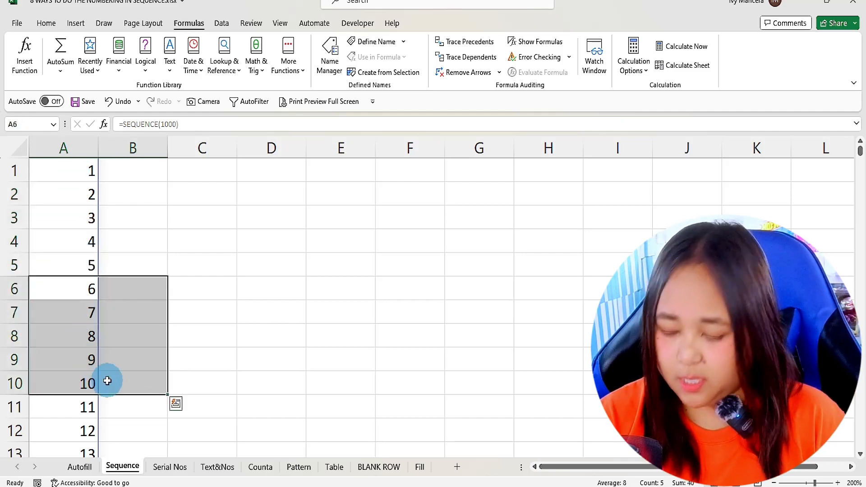
key(Delete)
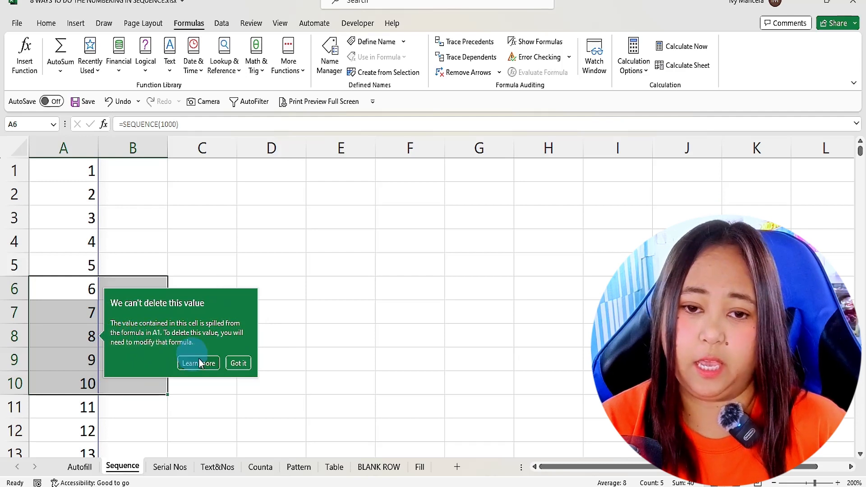
click(241, 363)
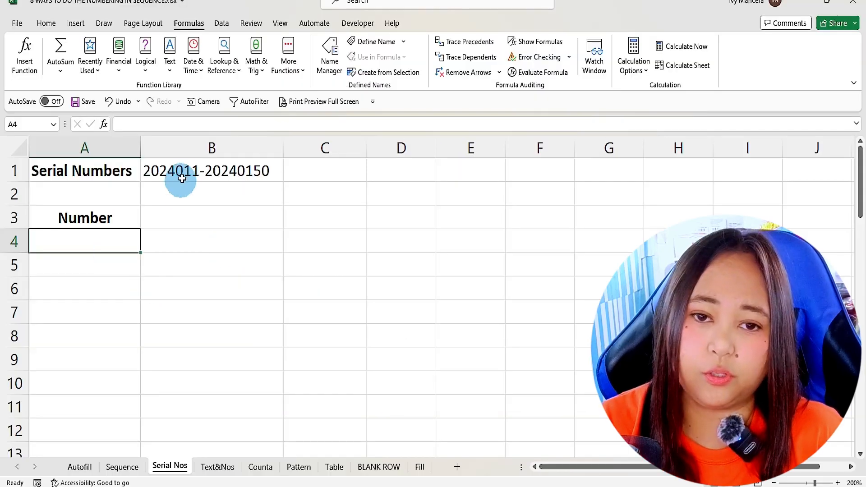
Generate 50 serial numbers from cell A4 of the Serial Nos sheet with the formula ="202401"&SEQUENCE(50).
click(180, 176)
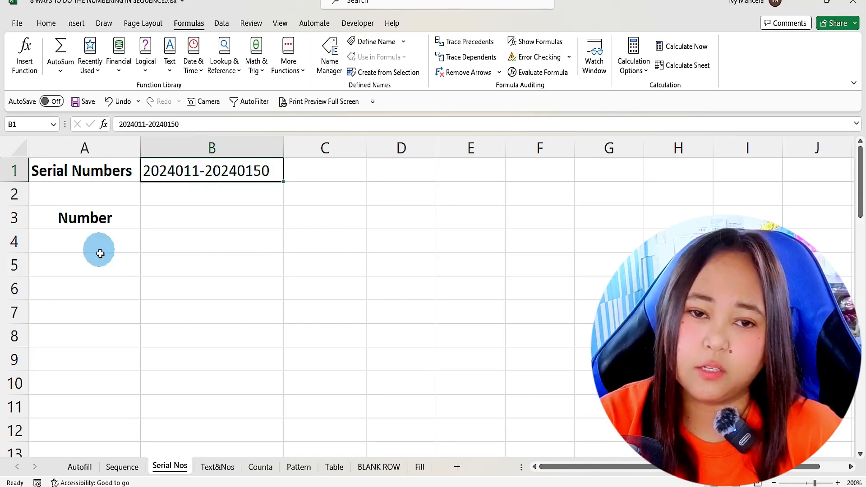
drag(99, 248, 99, 449)
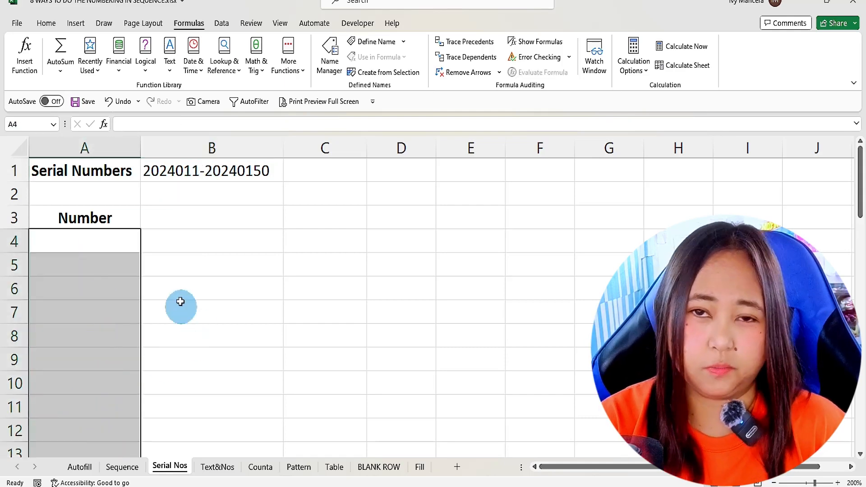
click(100, 242)
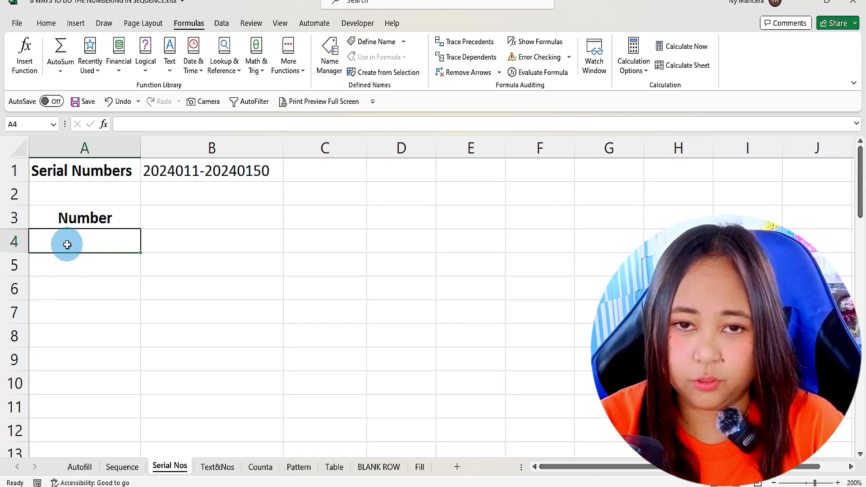
text(=)
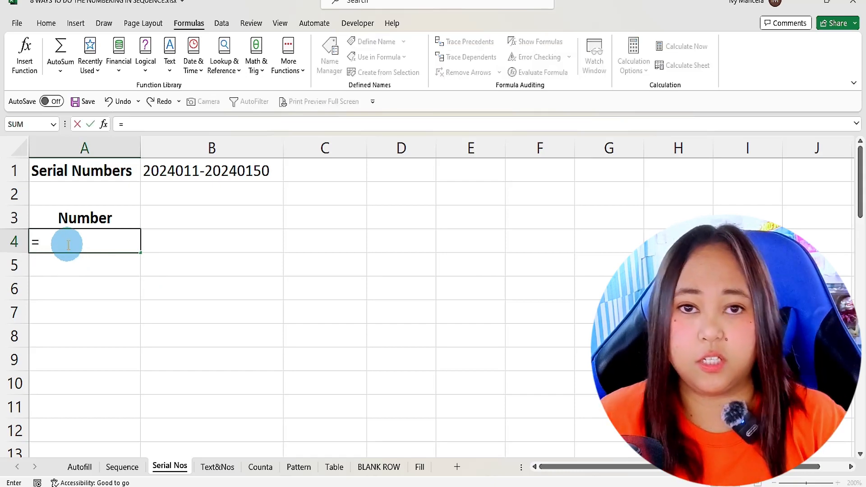
text(")
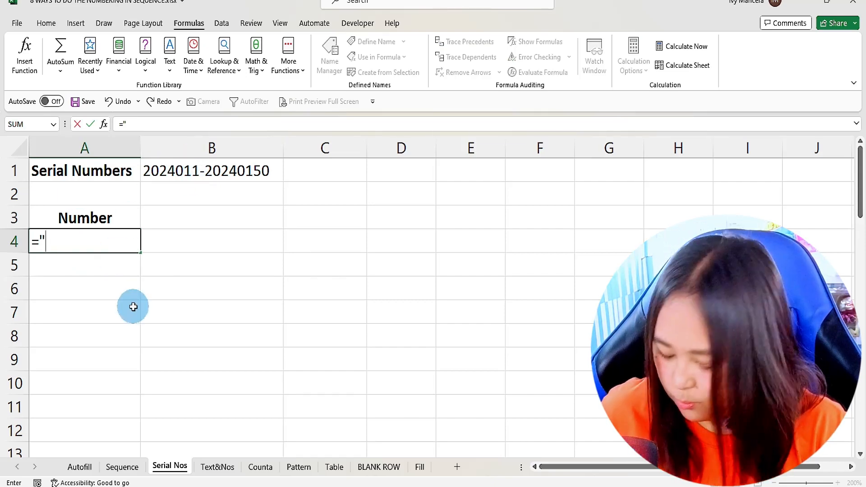
text(40)
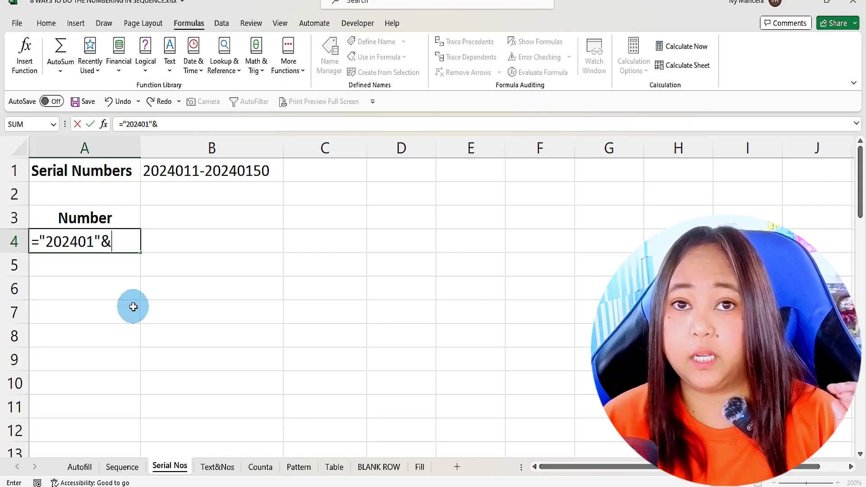
text(1"&)
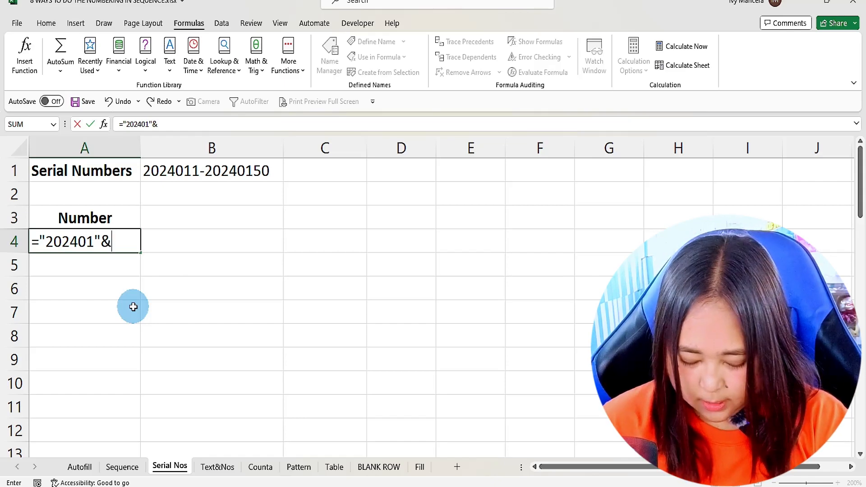
text(sequence)
key(Tab)
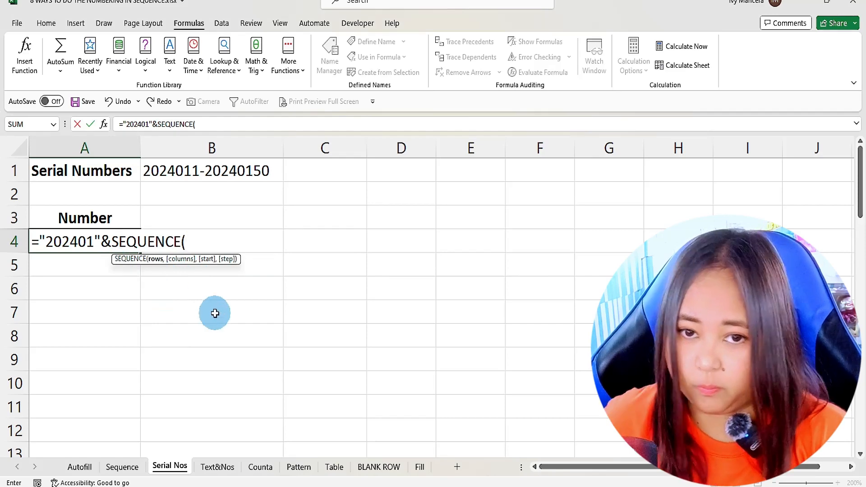
text(50)
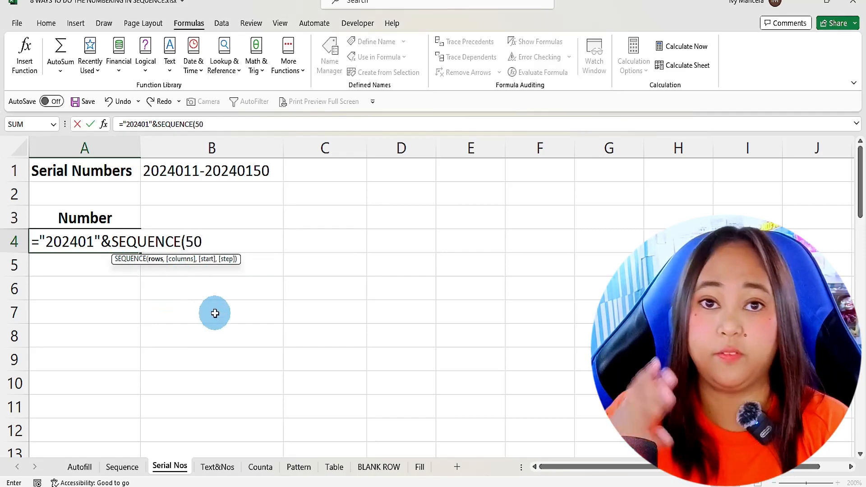
text())
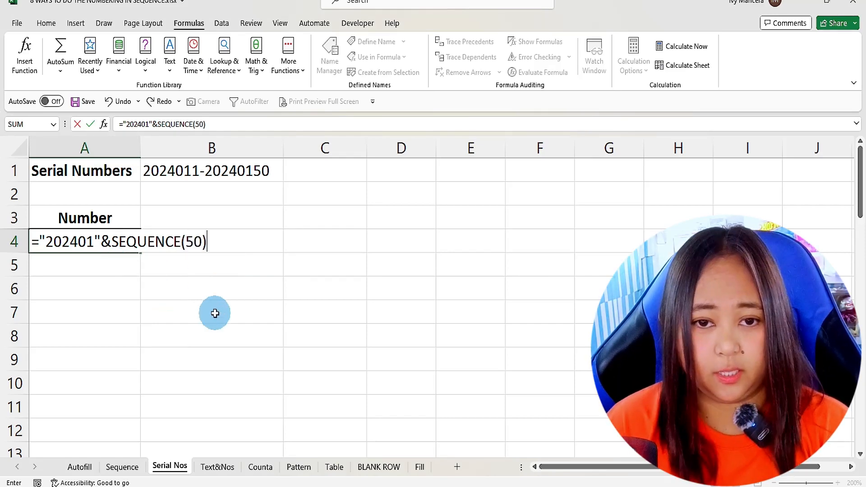
key(Return)
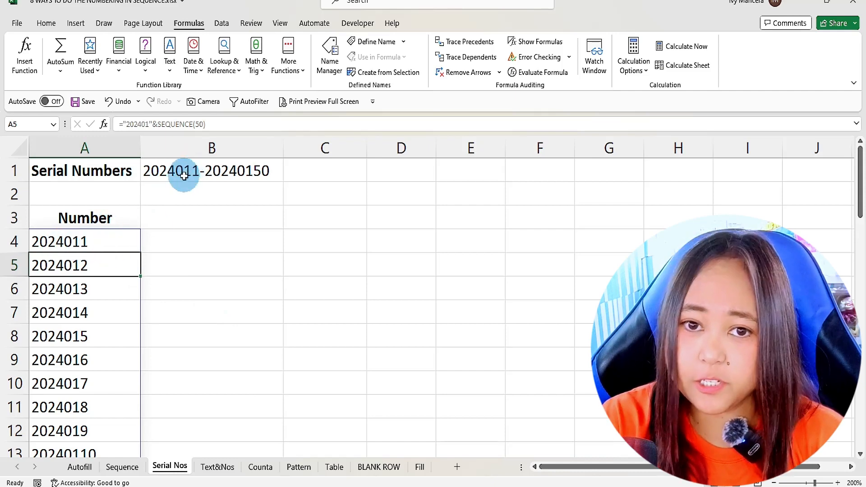
click(90, 351)
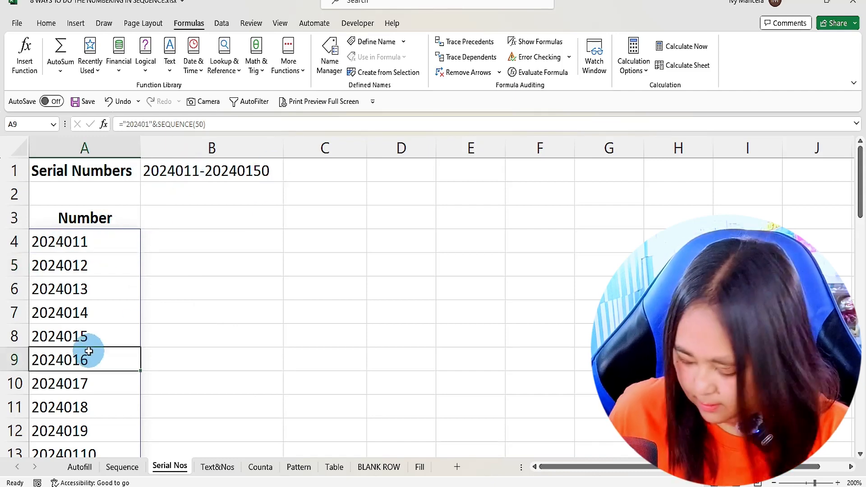
Check the generated serial numbers down to the end of the list against the required range in cell B1.
key(ctrl+Down)
scroll(77, 289, down, 3)
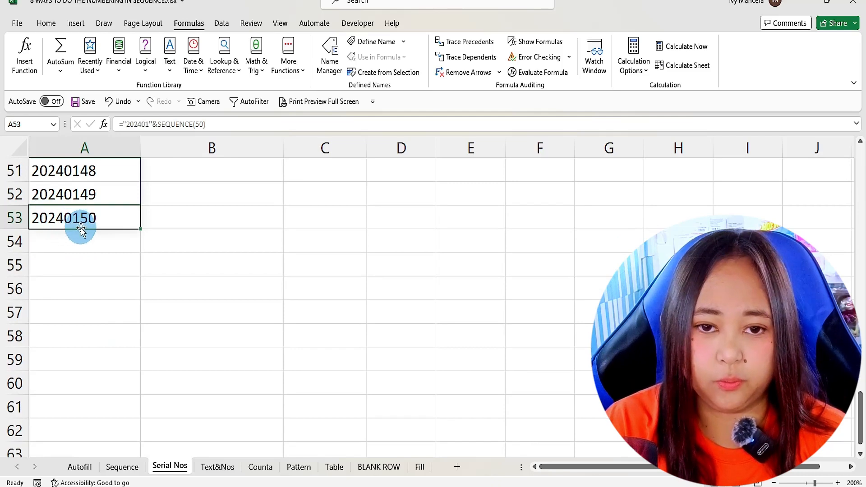
key(ctrl+Up)
click(231, 168)
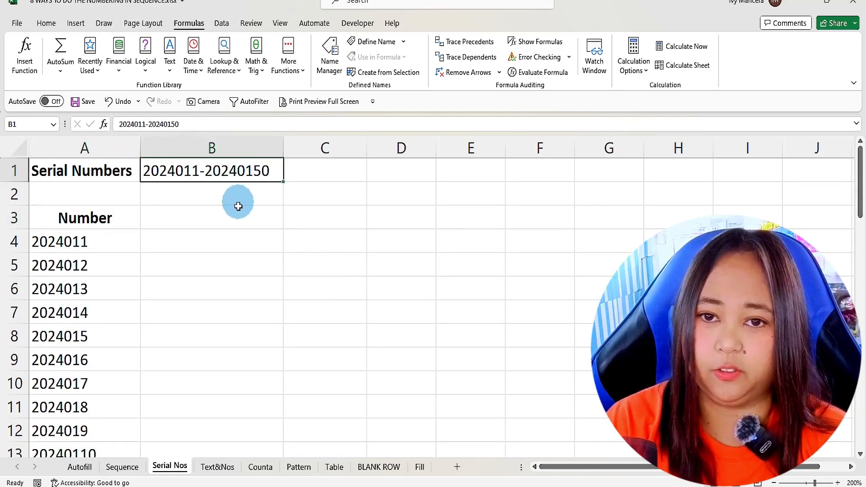
click(106, 250)
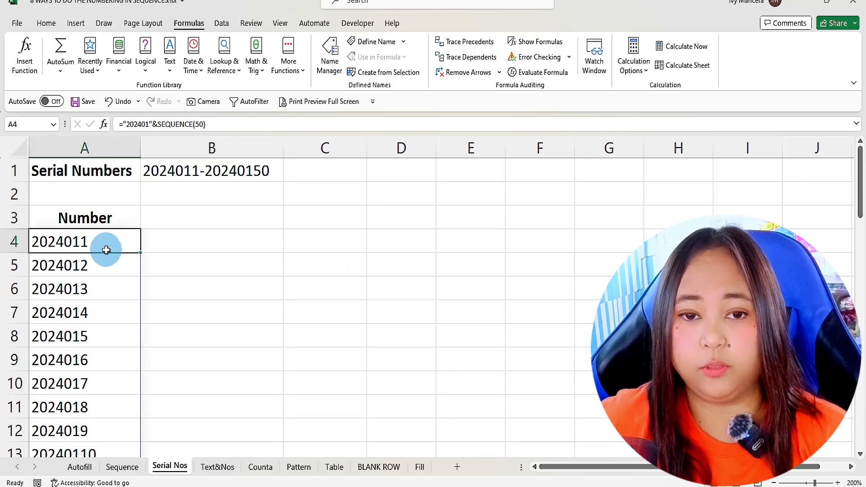
key(ctrl+Down)
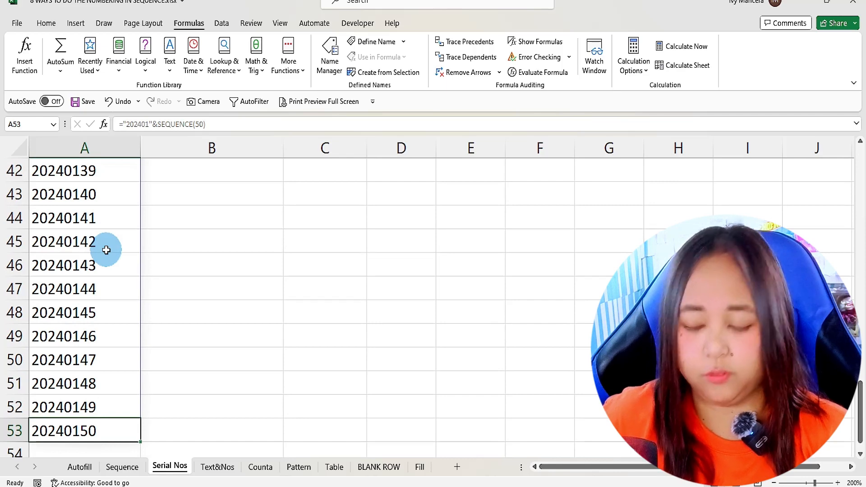
key(ctrl+Up)
scroll(107, 249, up, 1)
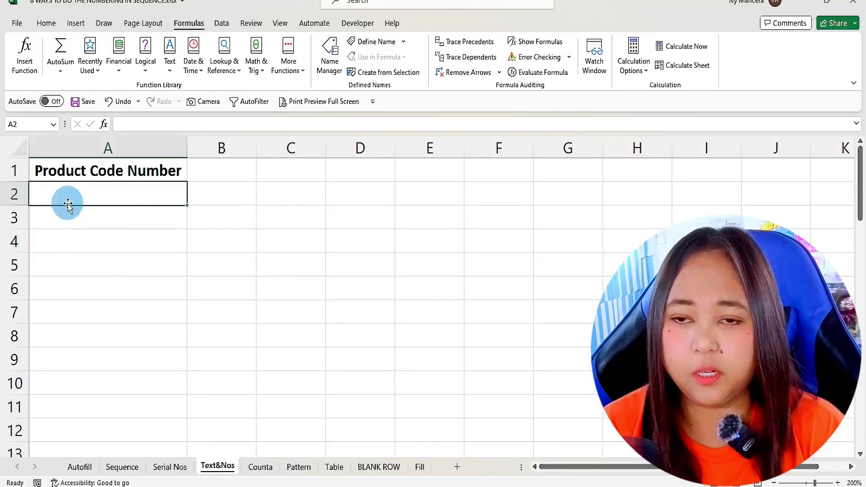
Generate 50 product codes from cell A2 of the Text&Nos sheet with the formula ="PCN"&TEXT(SEQUENCE(50),"00000000").
text(=)
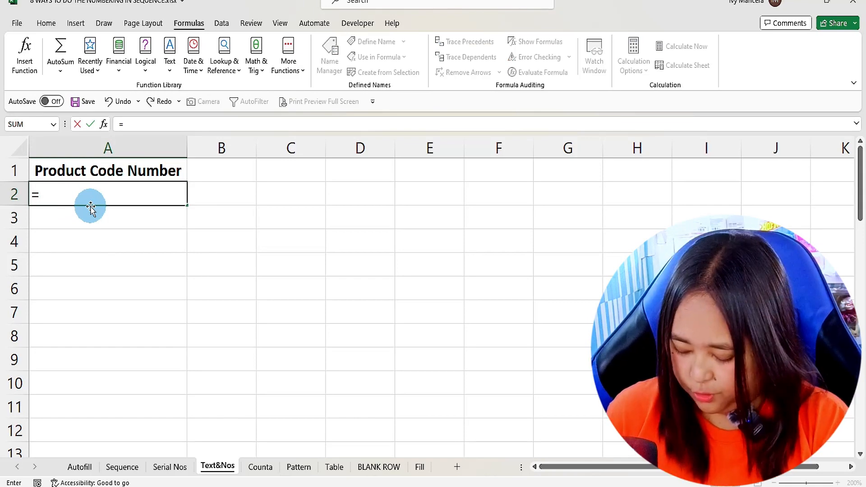
text(")
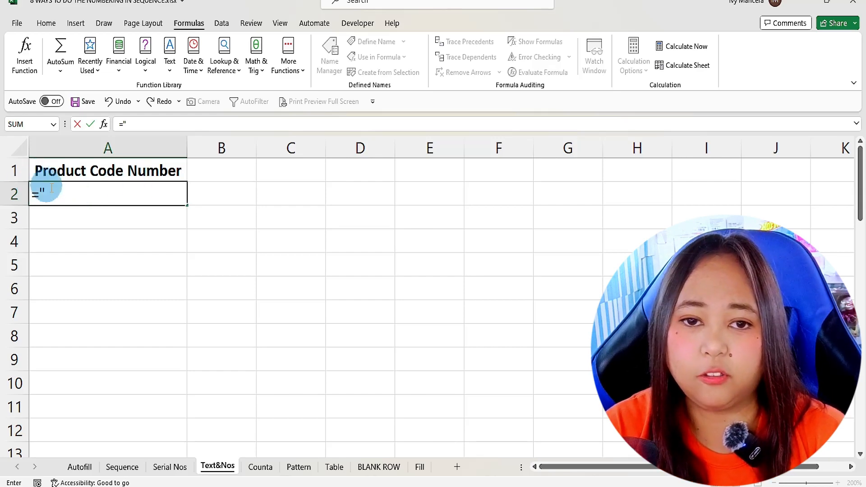
text(PCN")
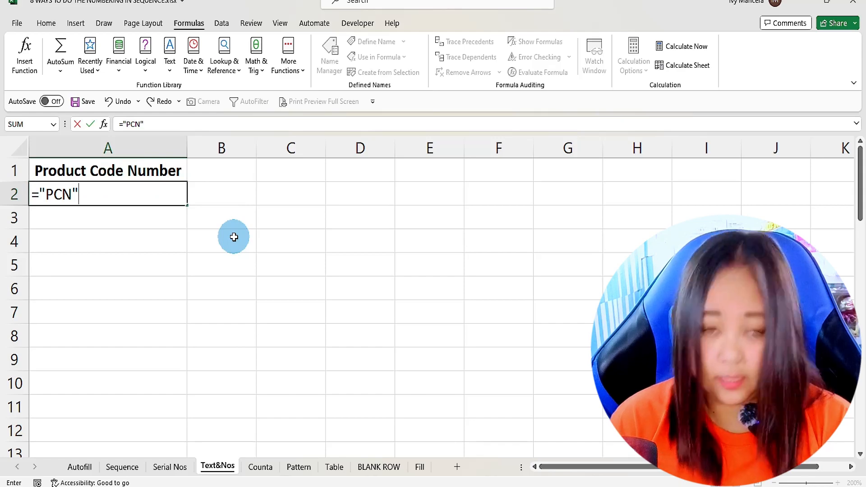
text(&)
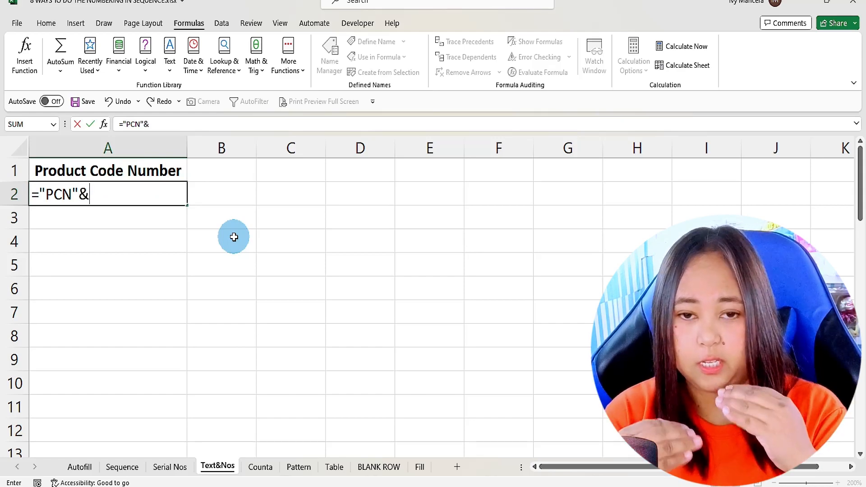
text(text()
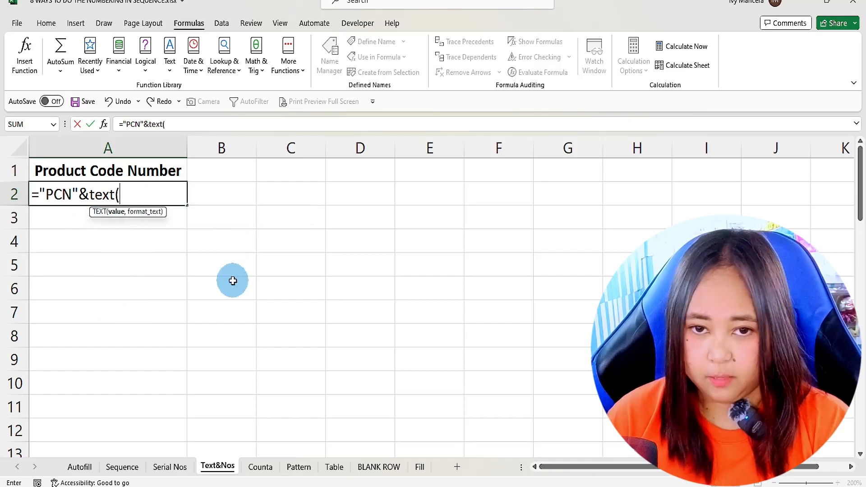
text(sequ)
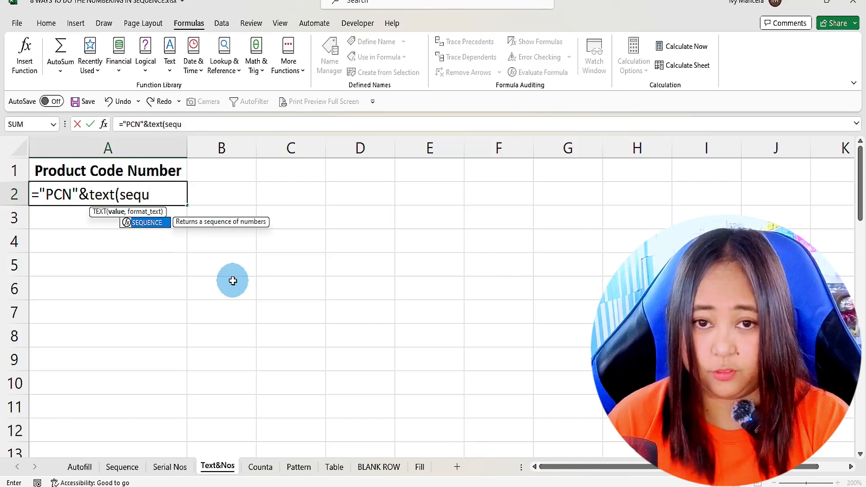
key(Tab)
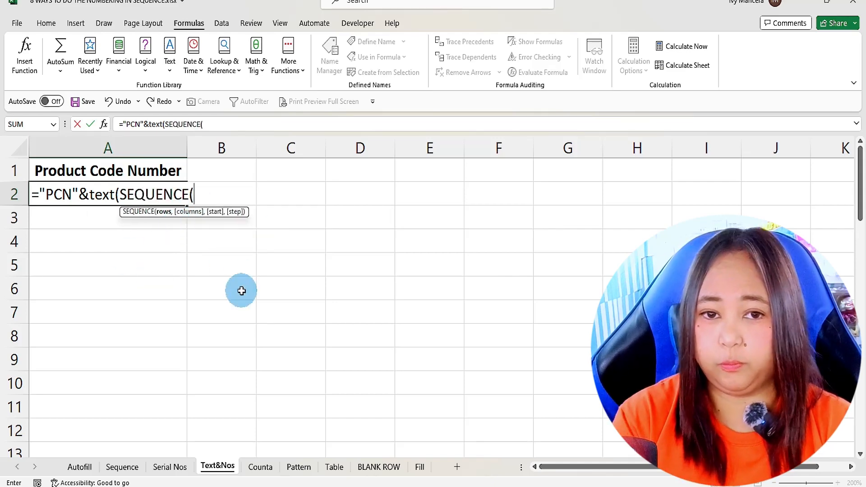
text(50))
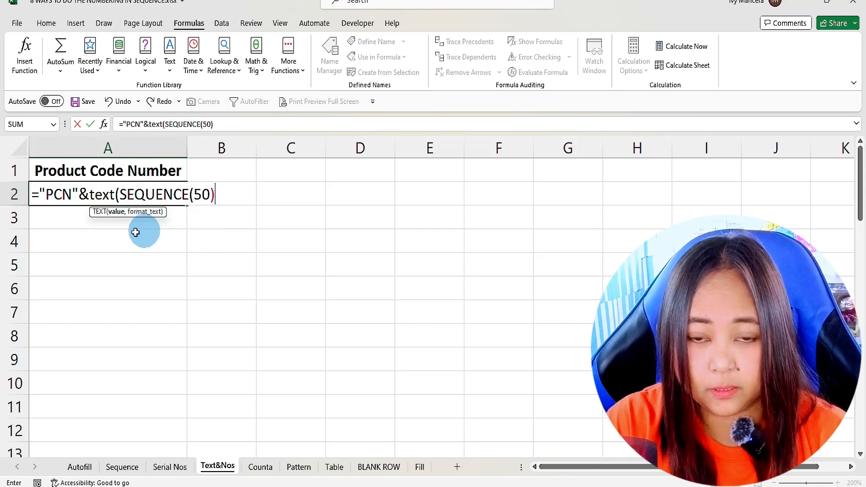
text(,)
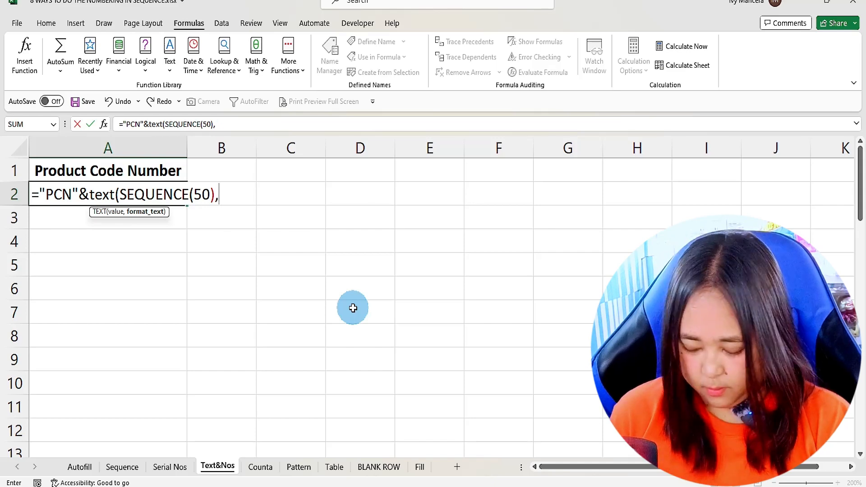
text(")
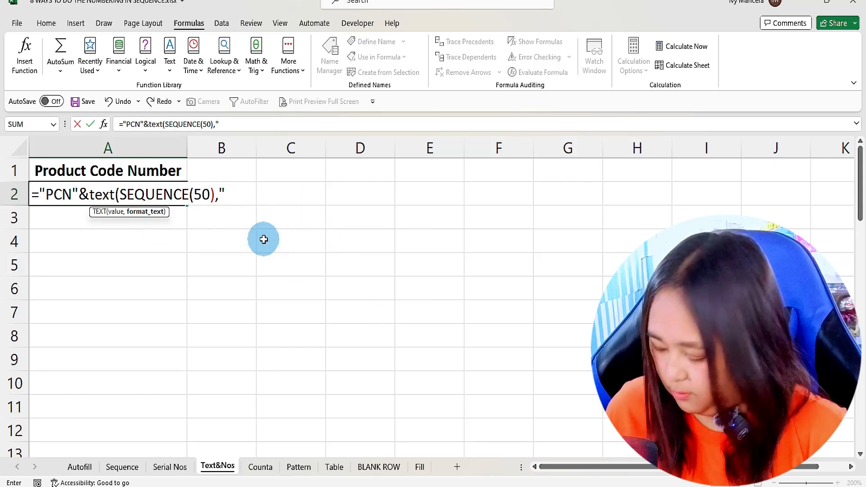
text(0000000)
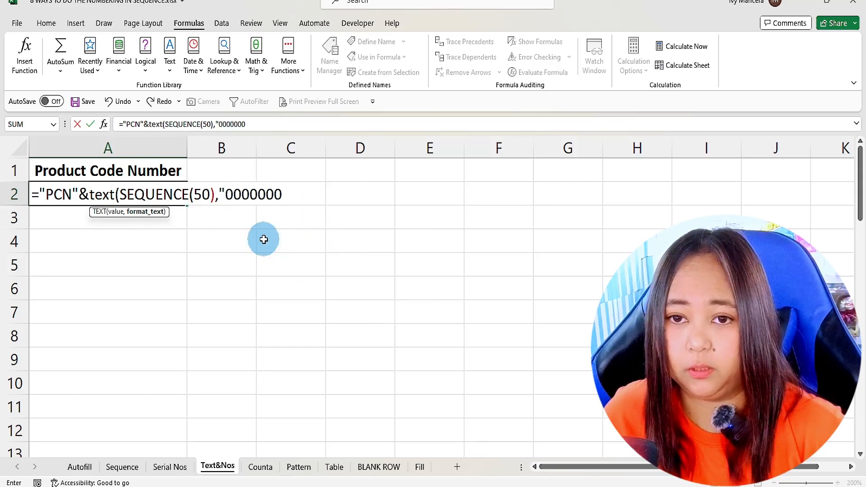
text(0"))
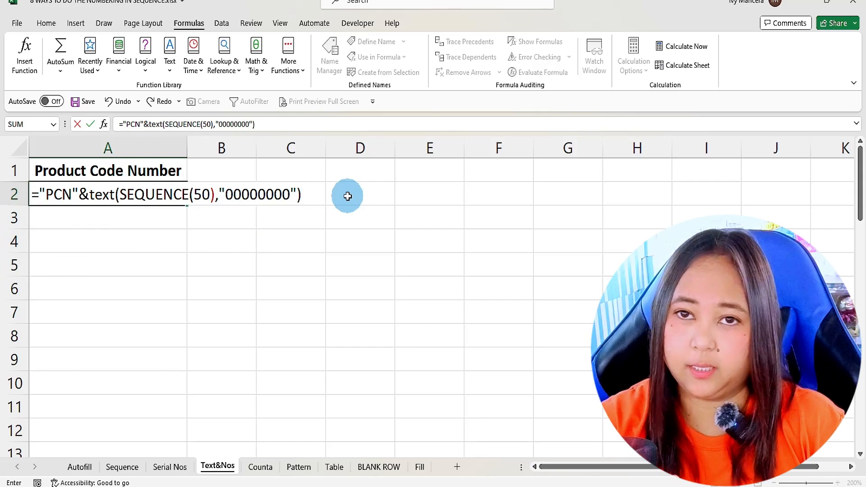
key(Return)
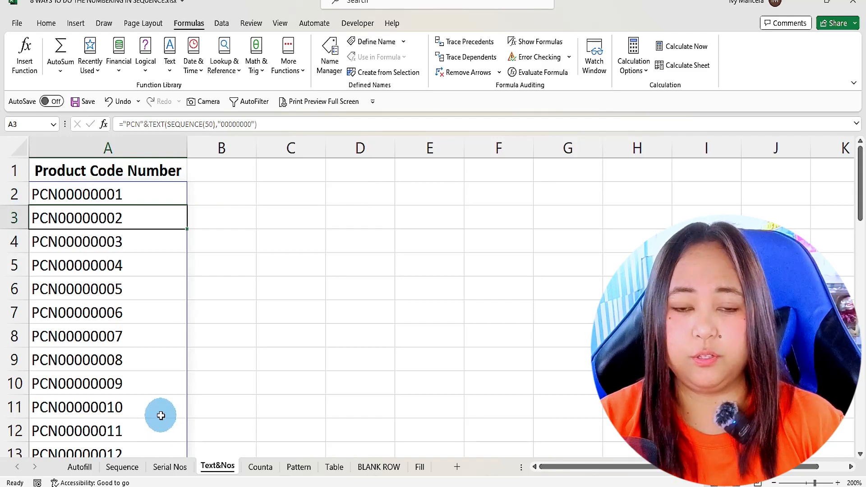
Examine the custom number format codes available for cell B2, including the 0 format.
click(232, 189)
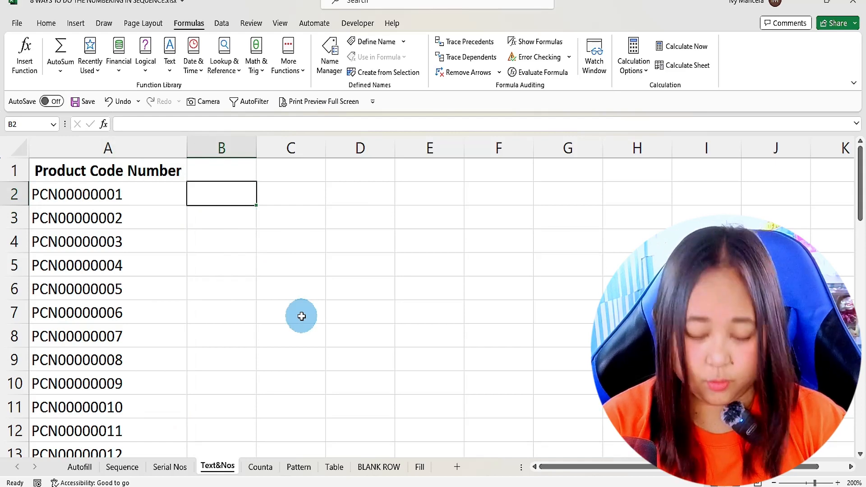
key(ctrl+1)
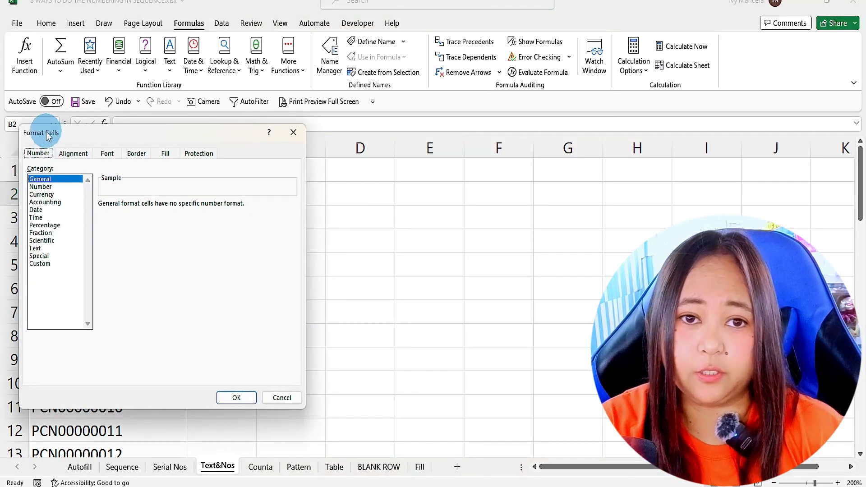
click(45, 264)
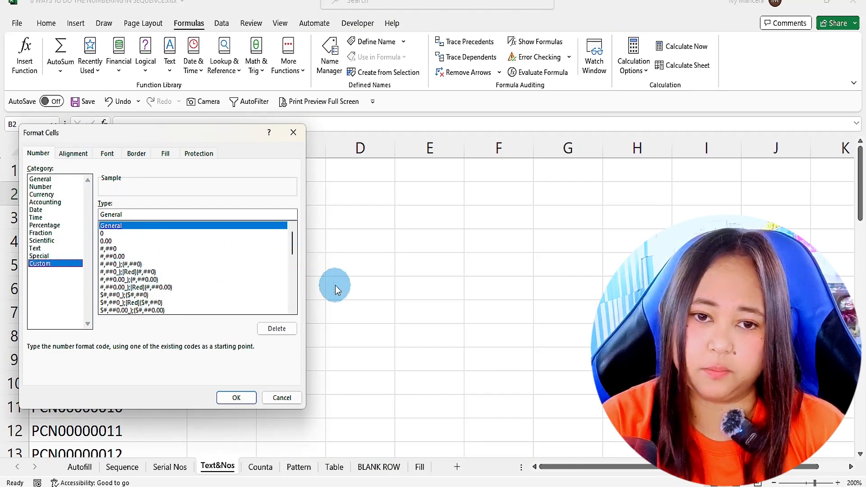
drag(288, 243, 294, 265)
scroll(180, 253, up, 5)
click(106, 233)
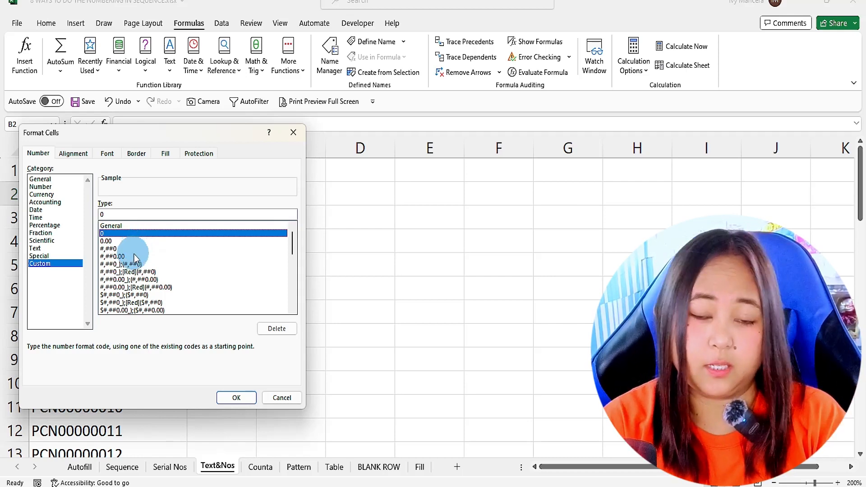
scroll(134, 254, down, 10)
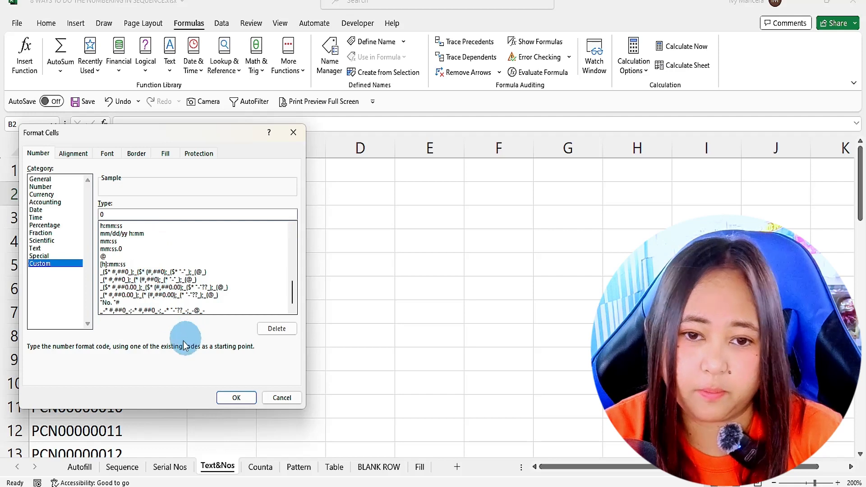
scroll(158, 281, up, 10)
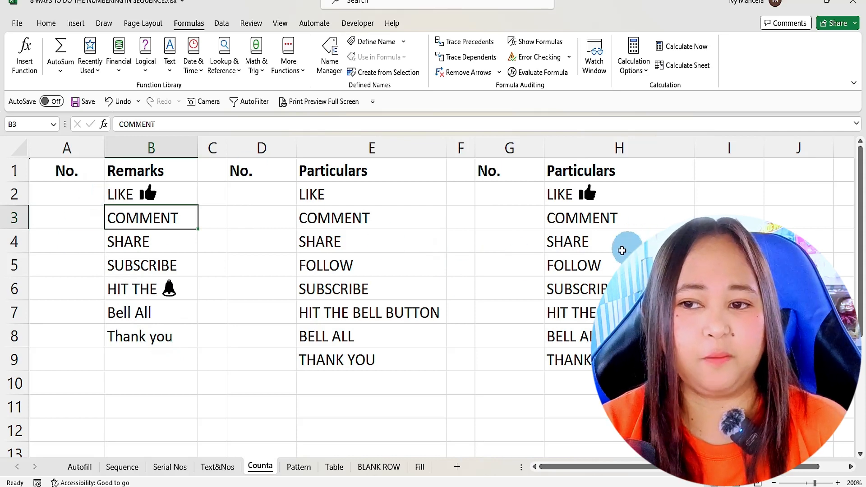
Look over the lists on the Counta sheet and select the first No. cell beside the Remarks list.
click(493, 215)
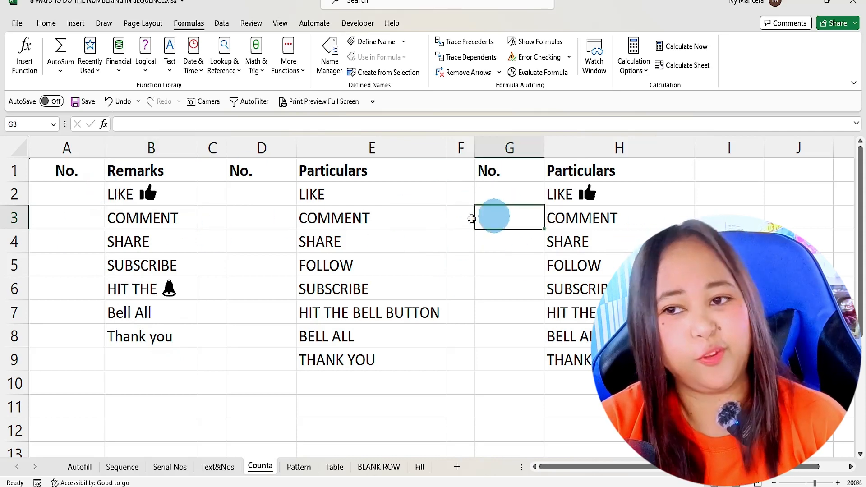
click(153, 218)
click(62, 193)
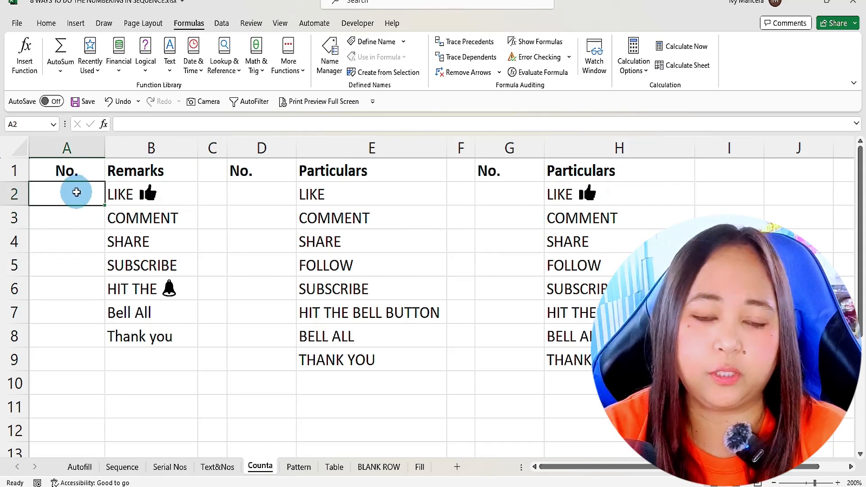
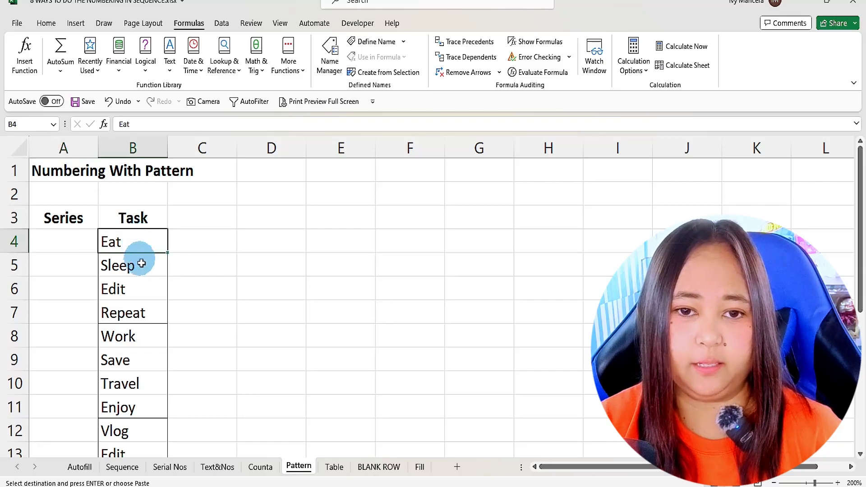
Examine how the tasks in column B of the Pattern sheet are grouped in blocks of four rows.
click(142, 266)
click(141, 246)
drag(141, 246, 146, 300)
scroll(131, 279, down, 1)
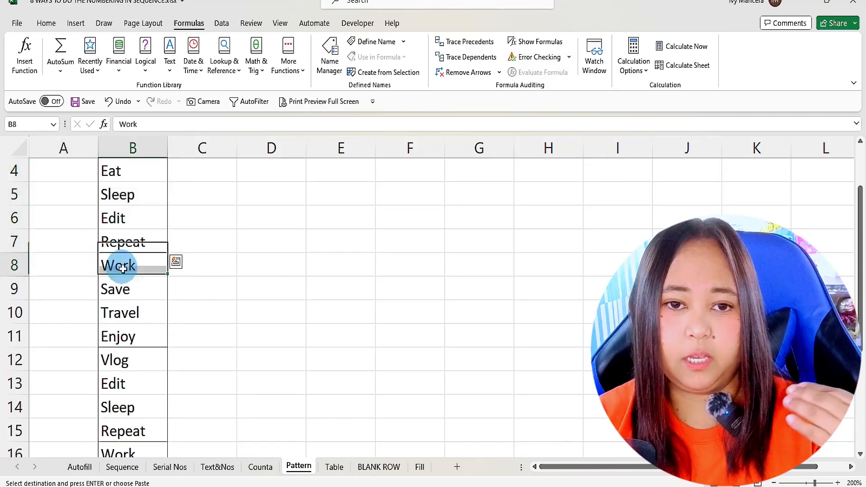
drag(120, 264, 136, 332)
scroll(125, 361, down, 1)
scroll(125, 342, up, 2)
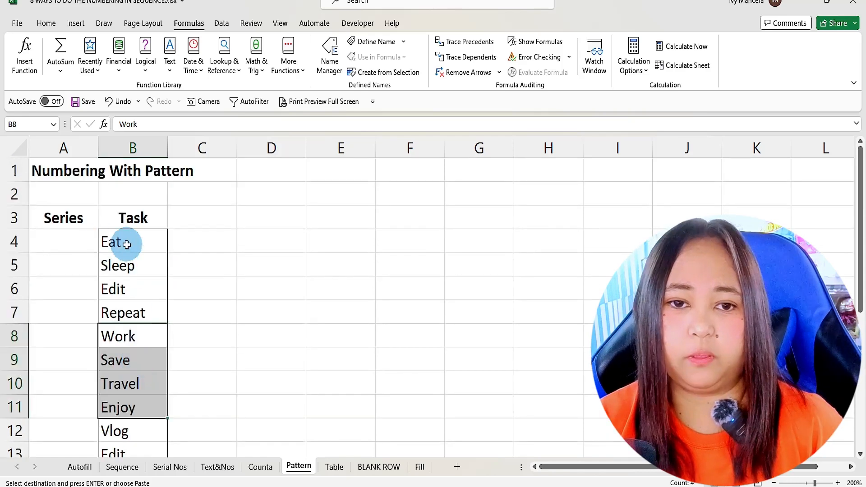
drag(125, 241, 126, 313)
scroll(126, 313, down, 1)
drag(122, 266, 141, 335)
scroll(143, 333, down, 2)
drag(130, 218, 139, 276)
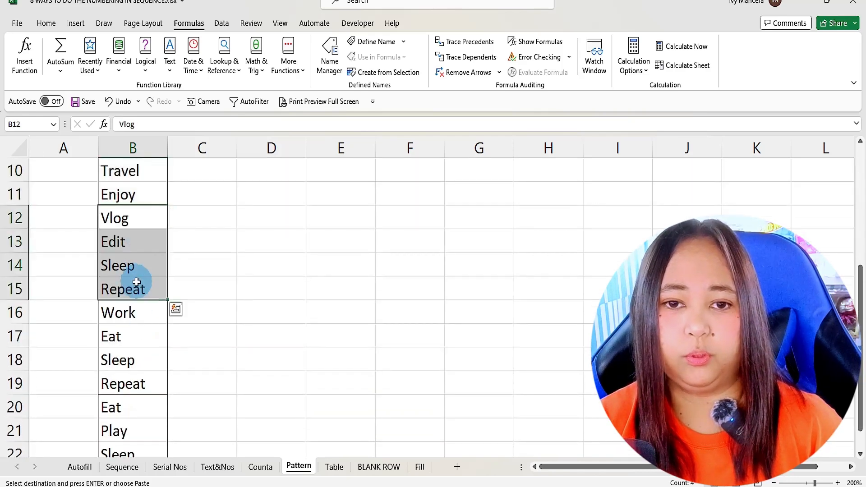
drag(130, 313, 141, 383)
scroll(145, 361, down, 2)
drag(131, 265, 134, 339)
scroll(135, 340, up, 5)
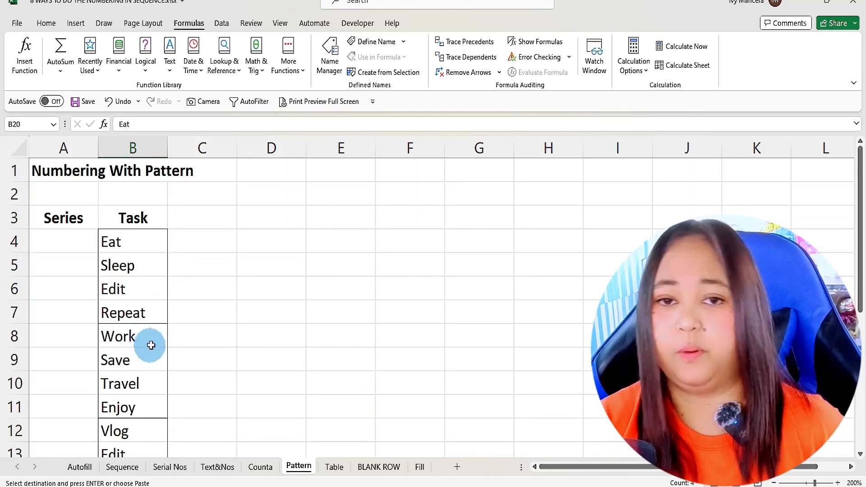
Count the tasks in cell A4 of the Pattern sheet with the formula =COUNTA(B4:B23).
click(56, 241)
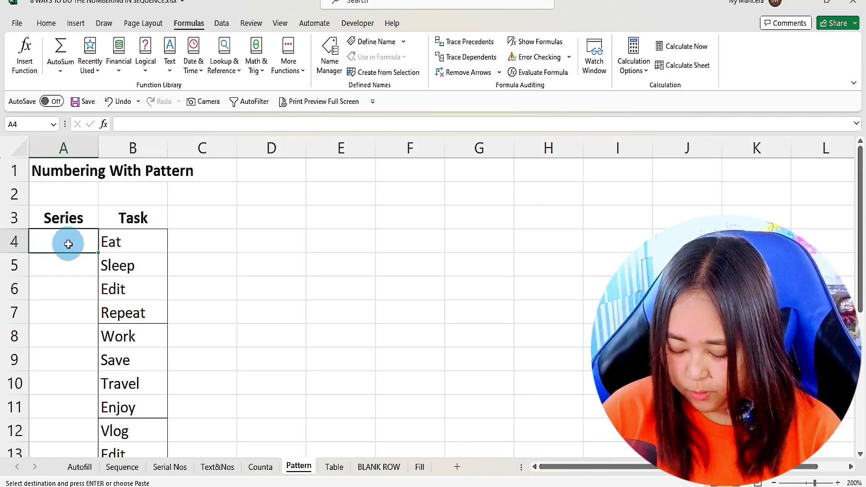
text(=counta)
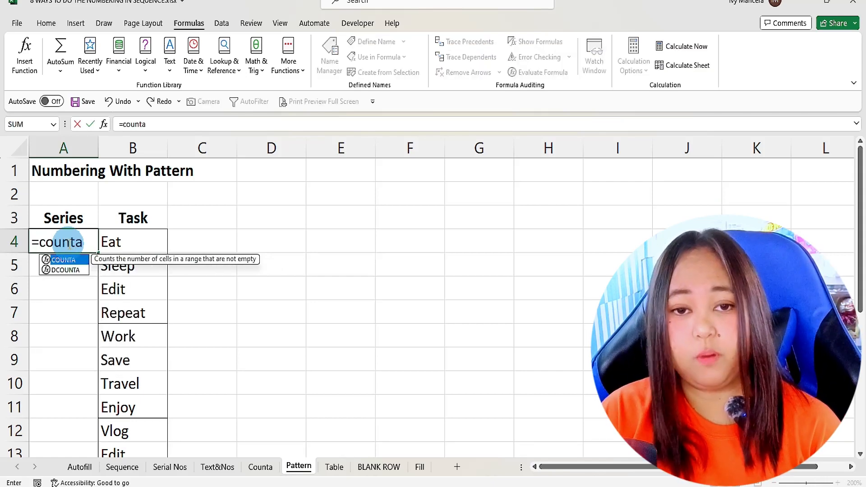
text(()
drag(132, 243, 137, 359)
text())
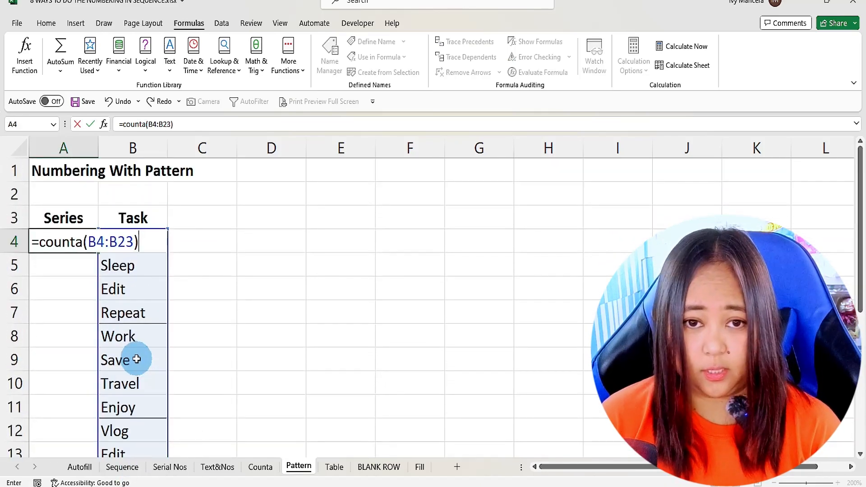
key(Return)
key(Up)
click(123, 243)
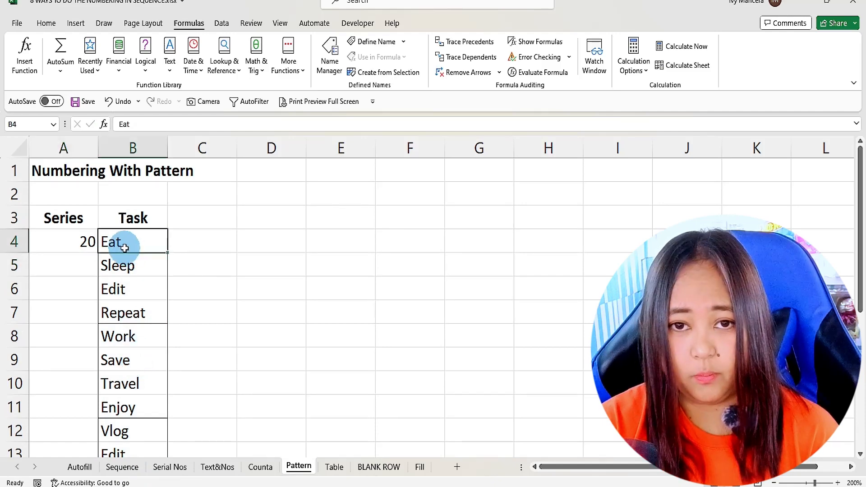
Extend the count formula in cell A4 to =SEQUENCE(COUNTA(B4:B23),1,4,1) for a one-column series starting at 4.
click(75, 248)
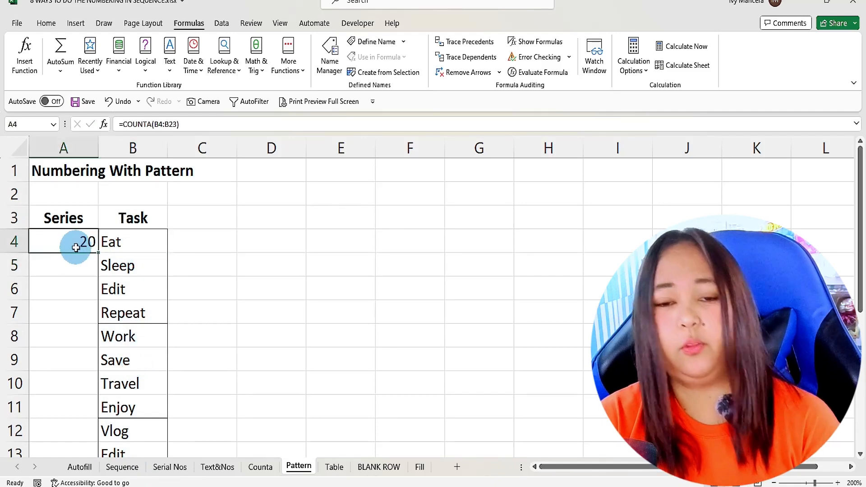
click(149, 242)
key(ctrl+Down)
scroll(140, 338, up, 3)
click(69, 240)
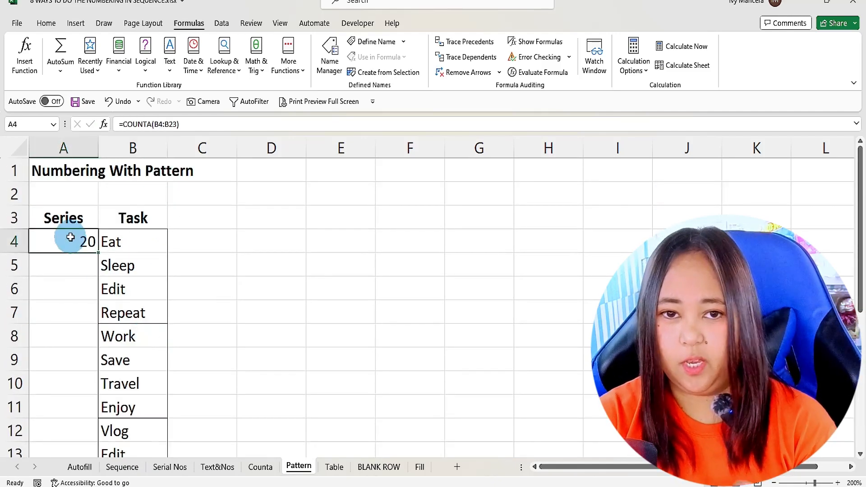
double_click(68, 239)
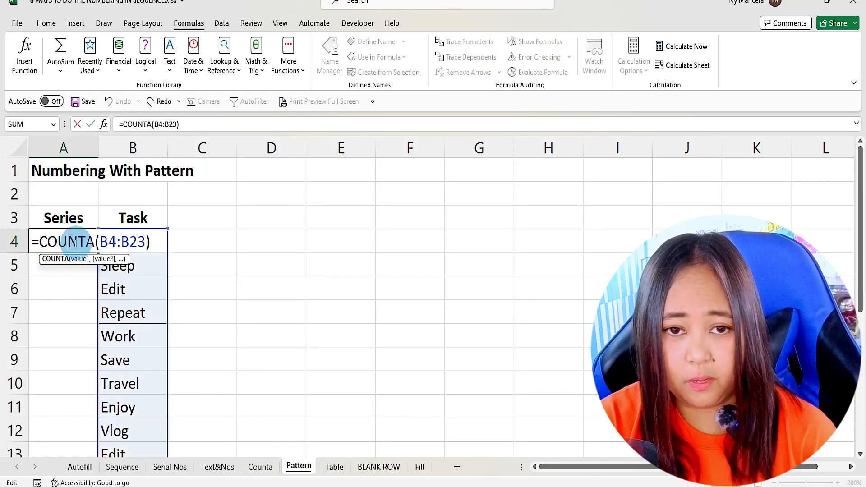
click(39, 238)
text(sequenc)
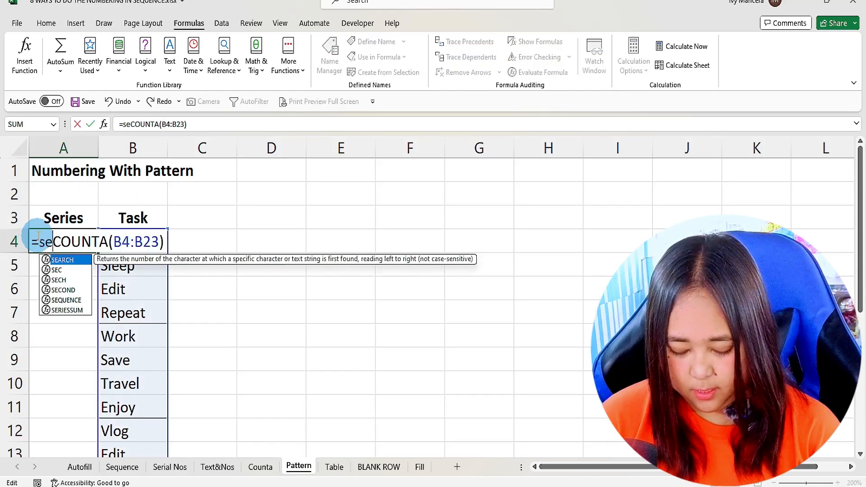
text(e(COUNTA(B4:B23))
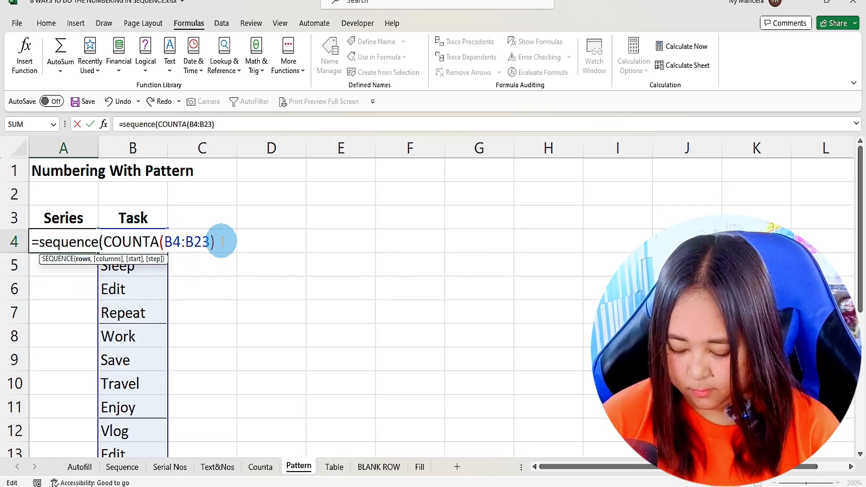
text(,)
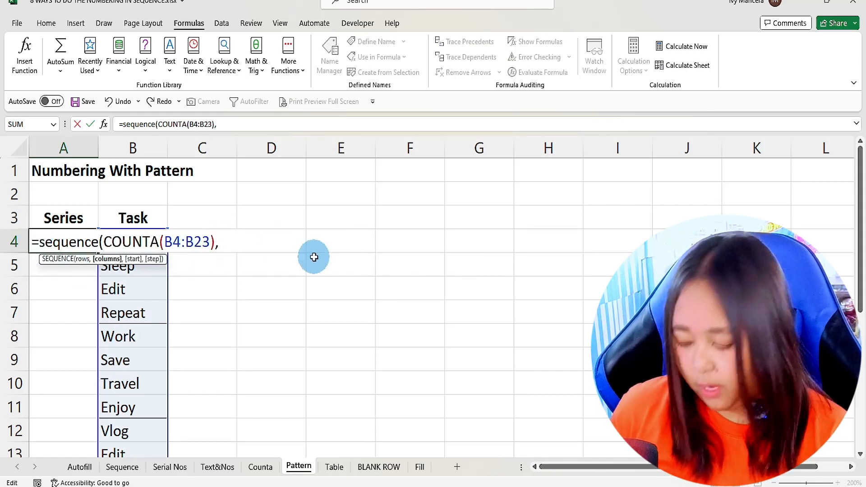
text(1)
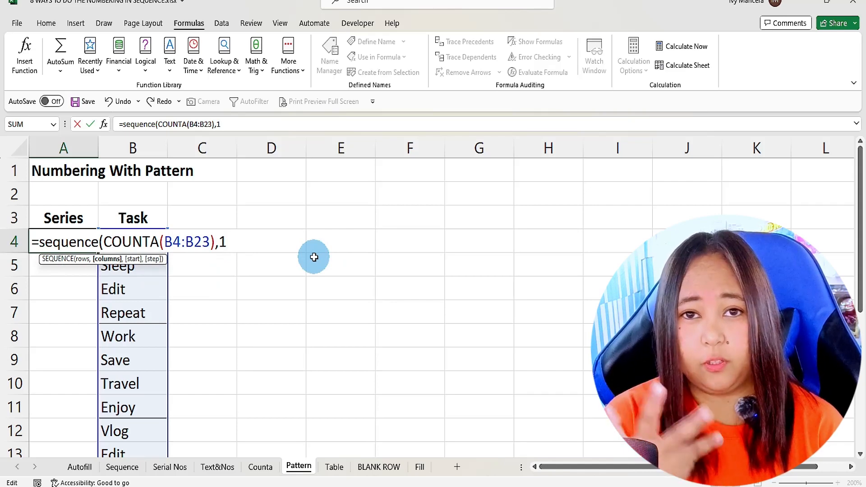
text(,)
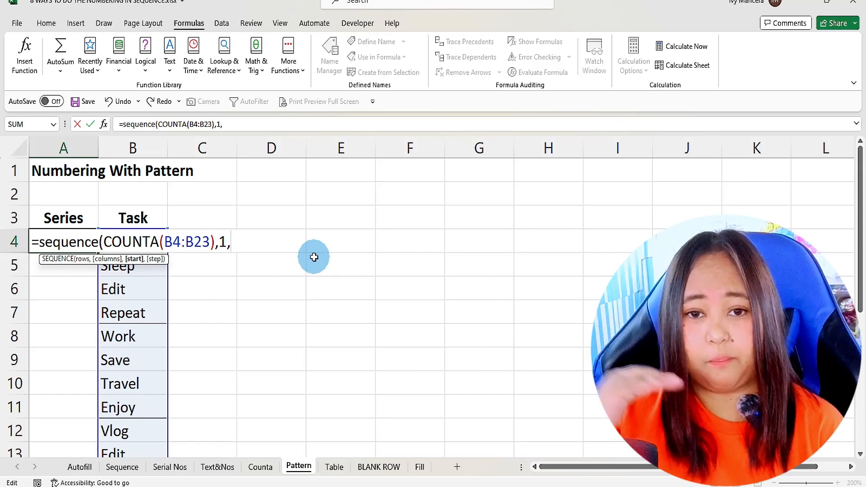
text(4,)
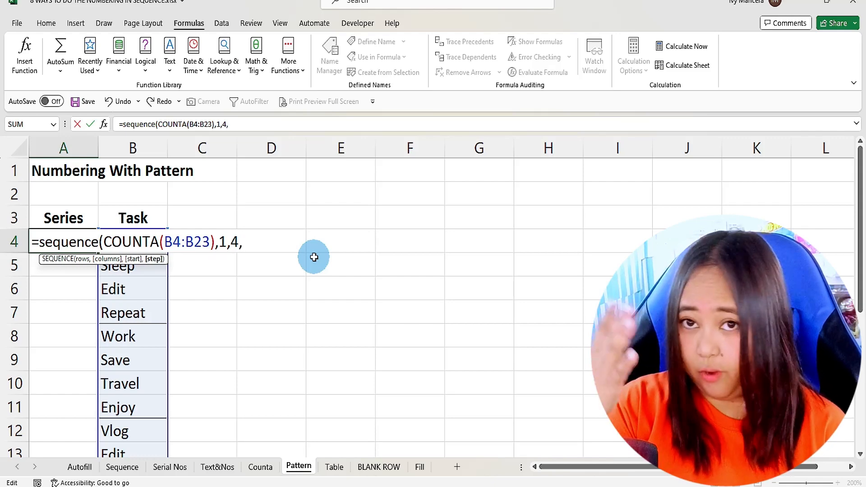
text(1))
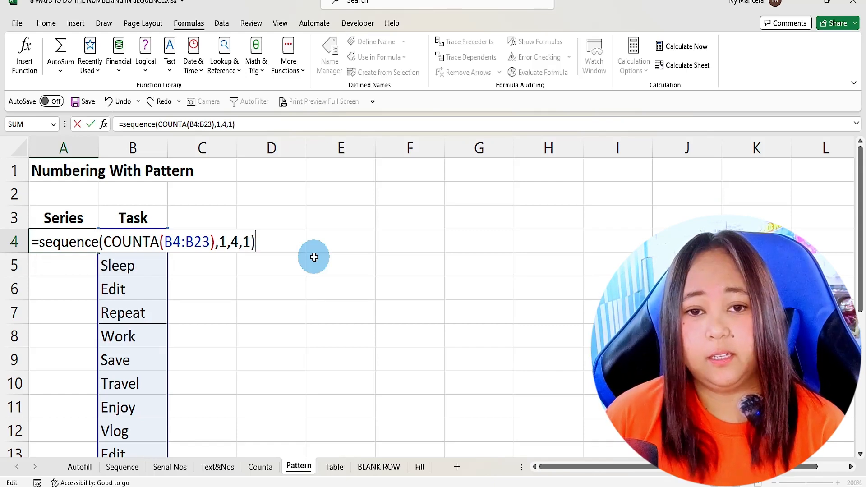
key(Return)
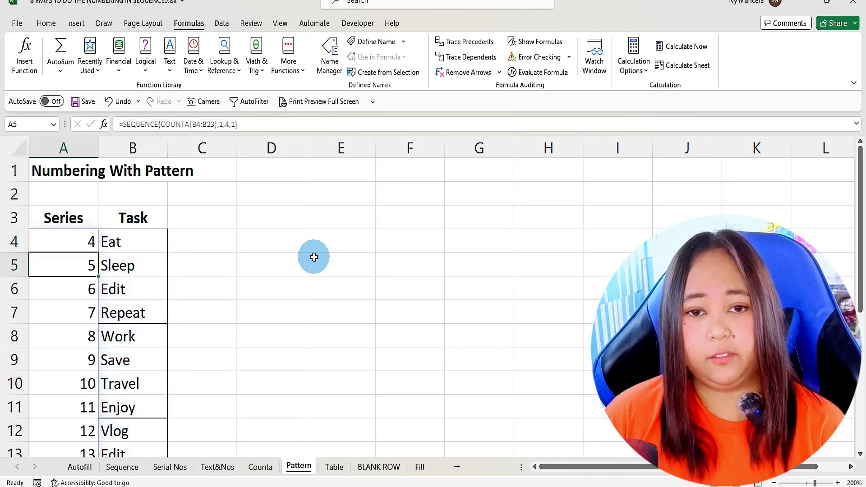
Examine the series numbers beside the first two four-row task blocks on the Pattern sheet.
key(Up)
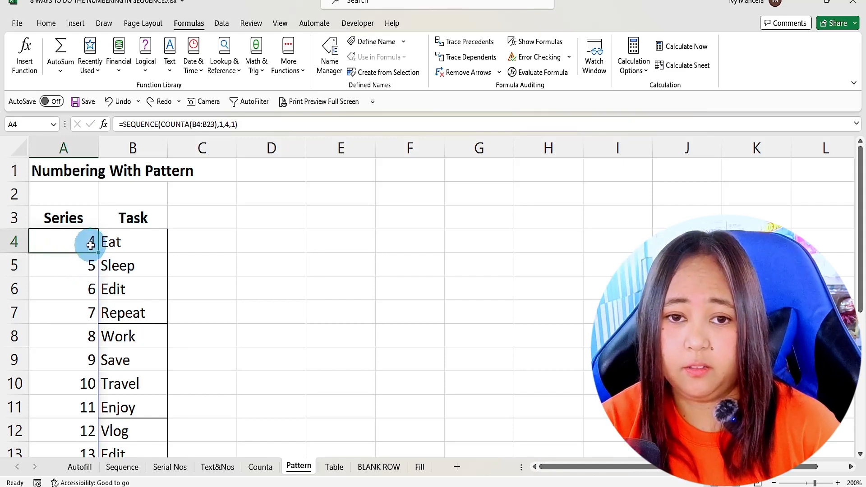
click(77, 265)
click(74, 334)
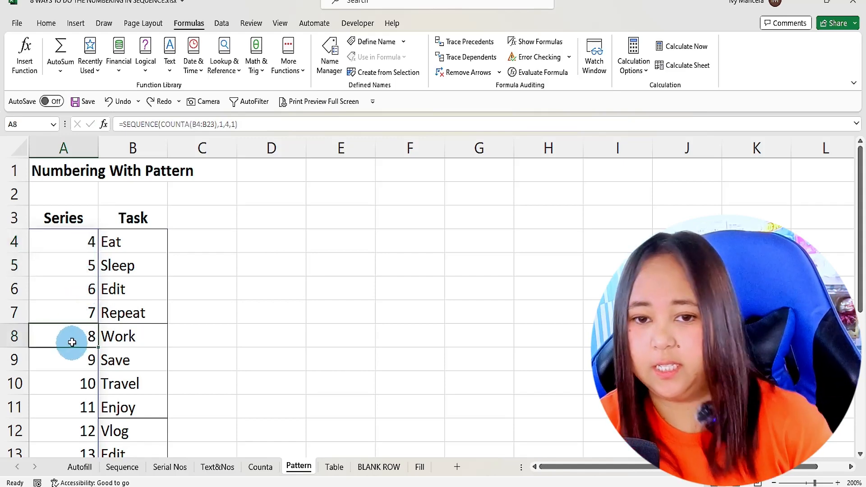
click(71, 243)
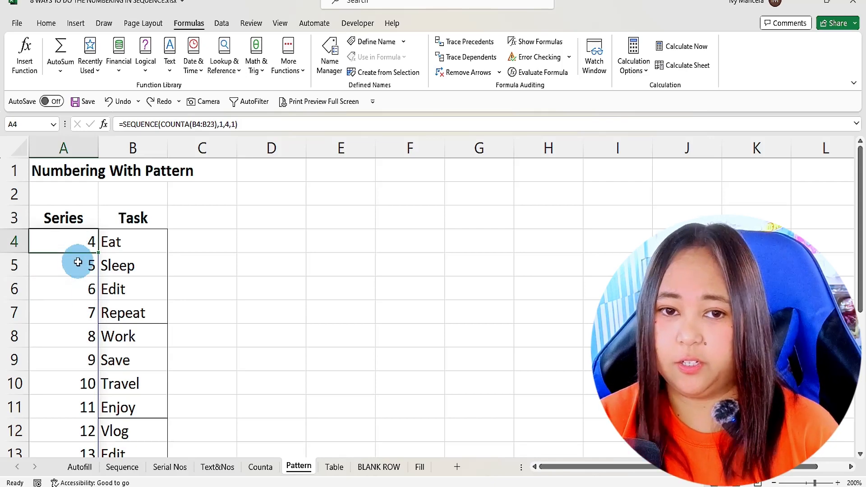
drag(68, 253, 86, 311)
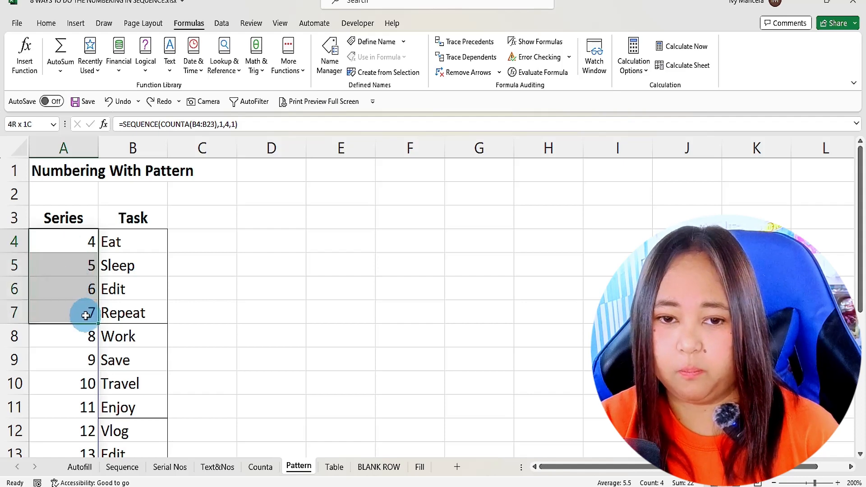
drag(84, 360, 84, 384)
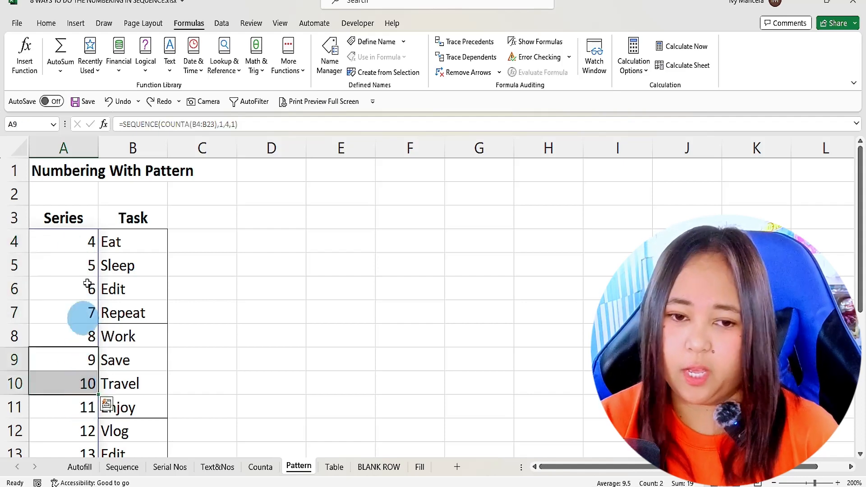
drag(70, 246, 85, 412)
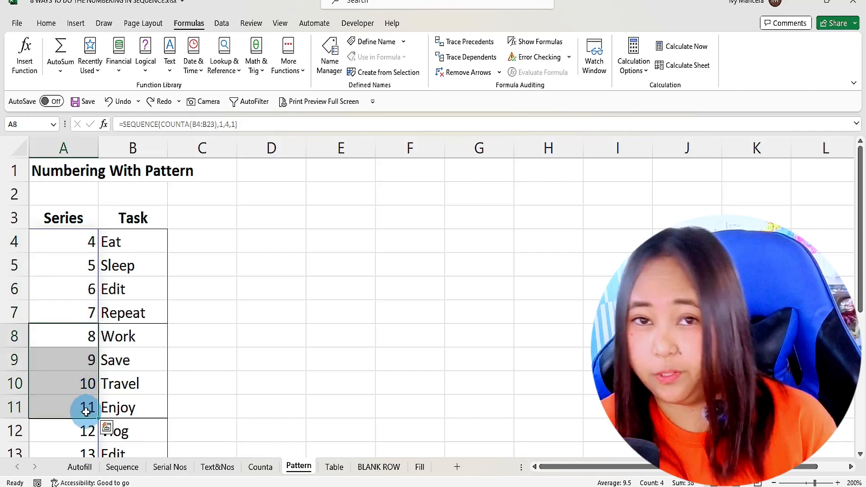
Divide the sequence in A4 by 4 and wrap it in INT, giving =INT(SEQUENCE(COUNTA(B4:B23),1,4,1)/4).
double_click(86, 240)
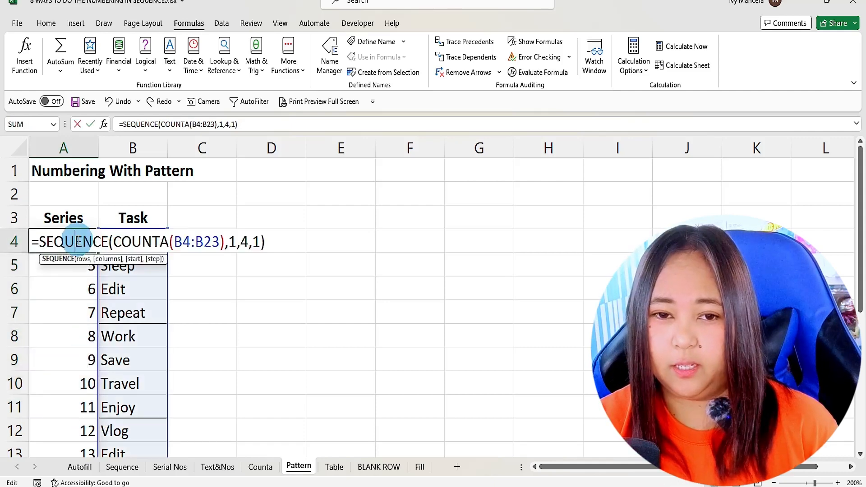
click(38, 240)
text(in)
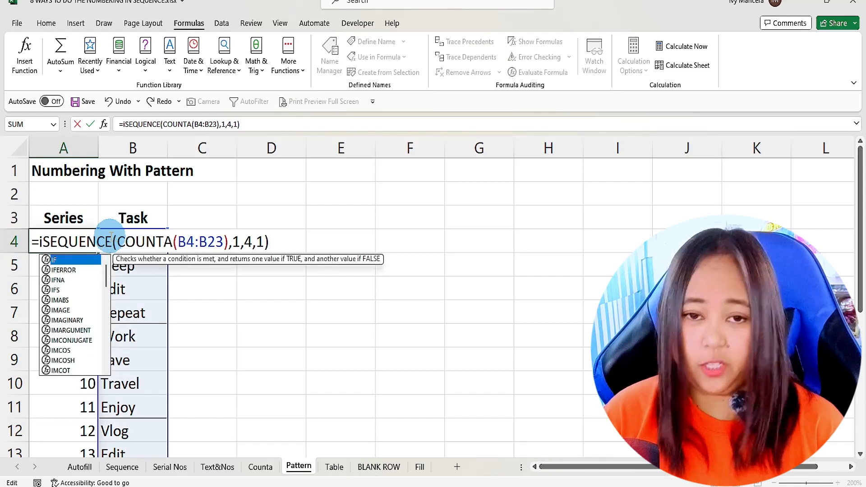
text(t)
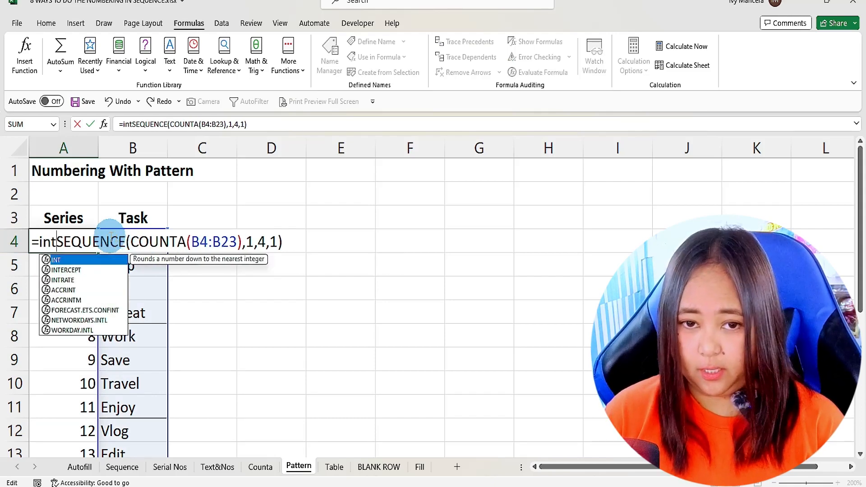
text(()
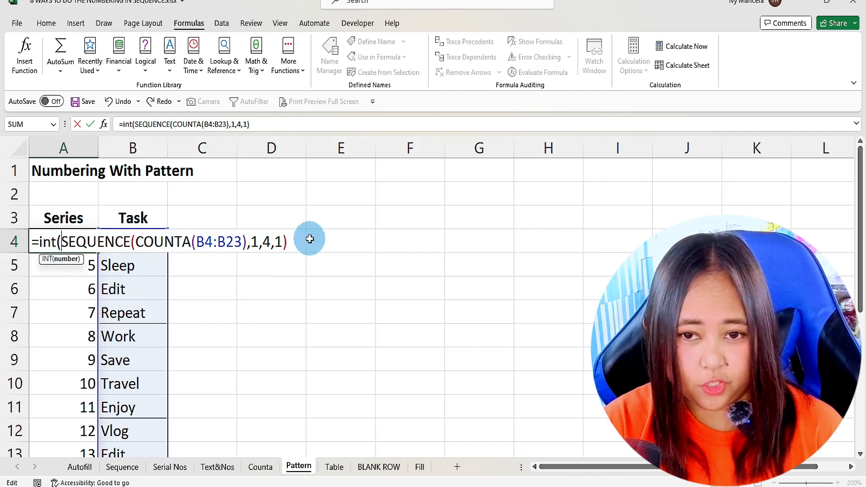
click(291, 242)
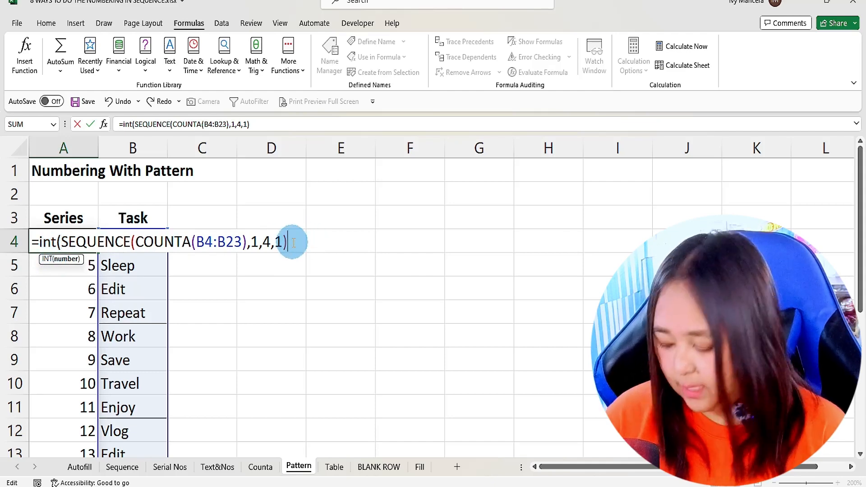
text(/4)
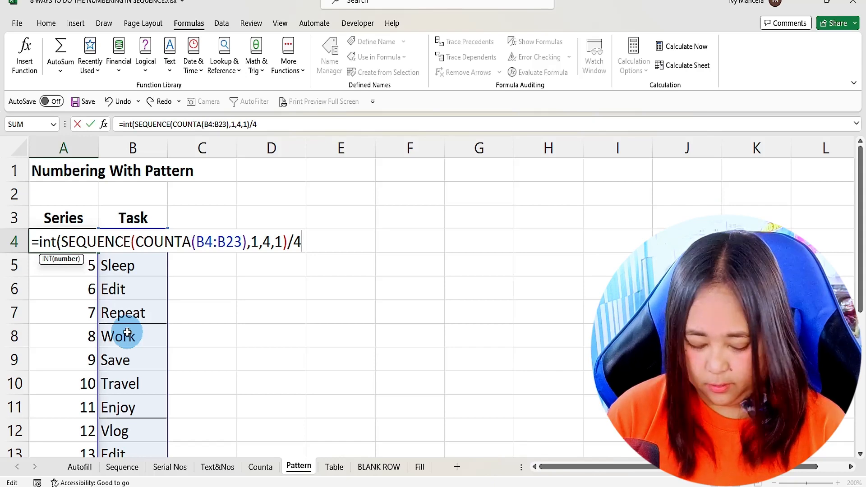
text())
key(Return)
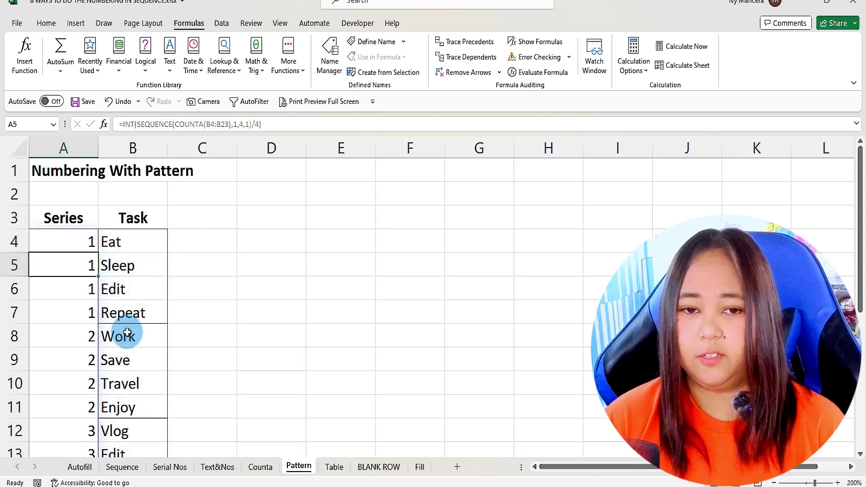
Examine how the series numbers repeat for each four-row task block down to the end of the list.
click(87, 239)
drag(110, 243, 120, 309)
click(87, 243)
drag(87, 244, 133, 308)
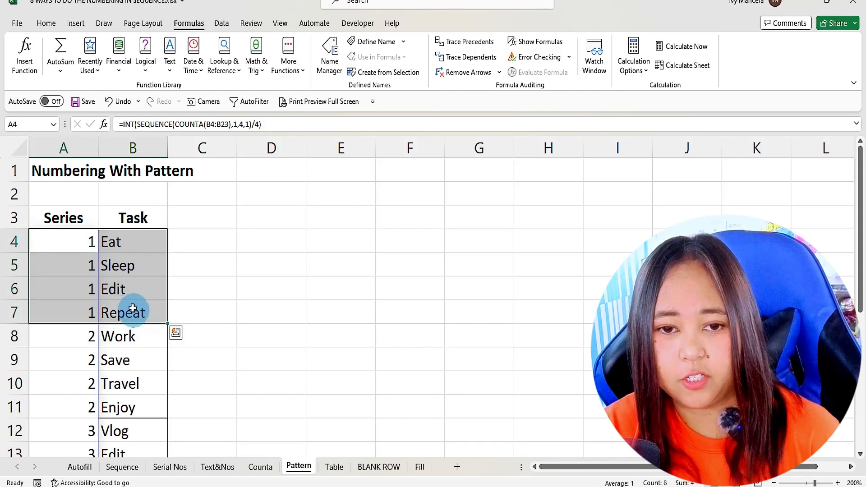
scroll(120, 303, down, 1)
drag(81, 264, 135, 332)
scroll(79, 194, down, 1)
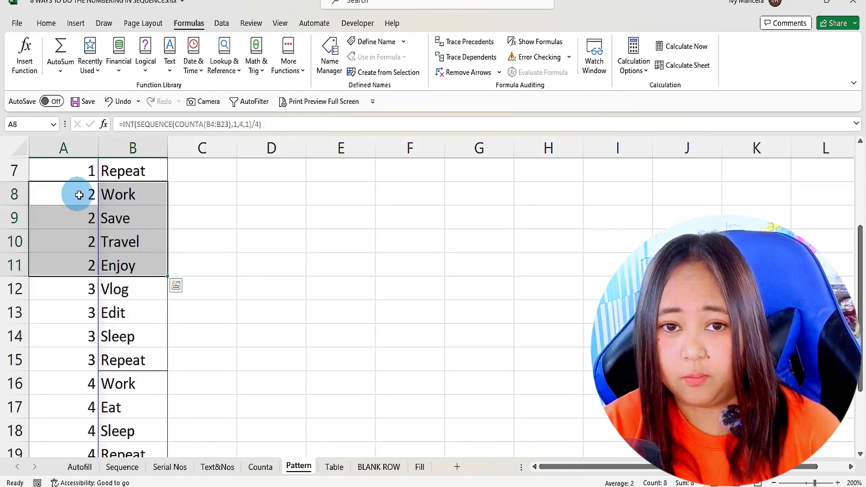
scroll(91, 248, down, 1)
drag(91, 218, 135, 287)
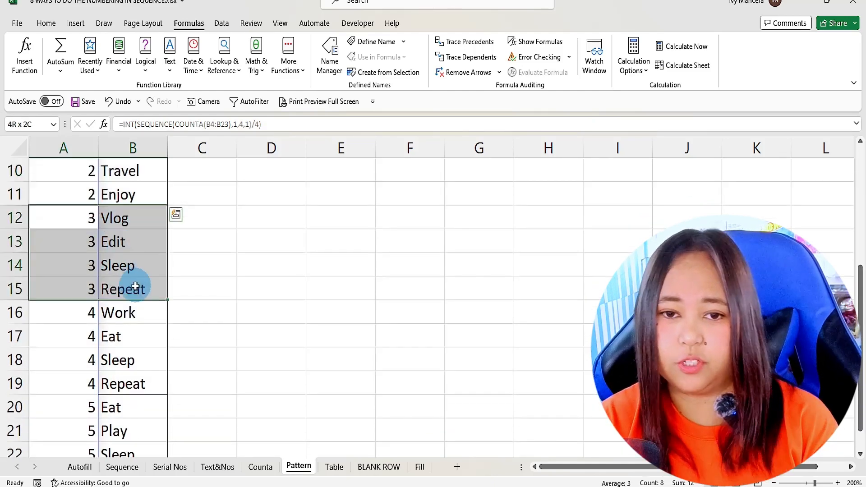
scroll(135, 286, down, 2)
click(77, 292)
scroll(140, 307, up, 5)
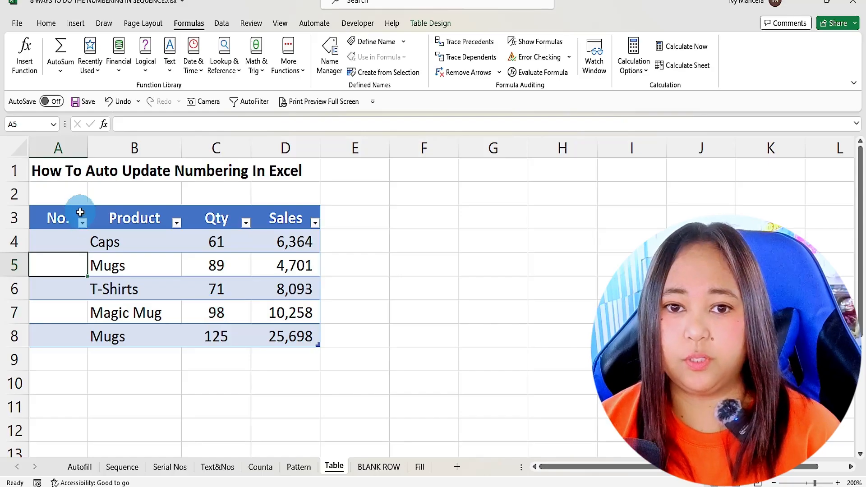
Number the product table on the Table sheet by entering =ROW()-ROW(Table1[[#Headers],[No.]]) in cell A4 and check the No. column.
drag(73, 219, 284, 316)
click(58, 241)
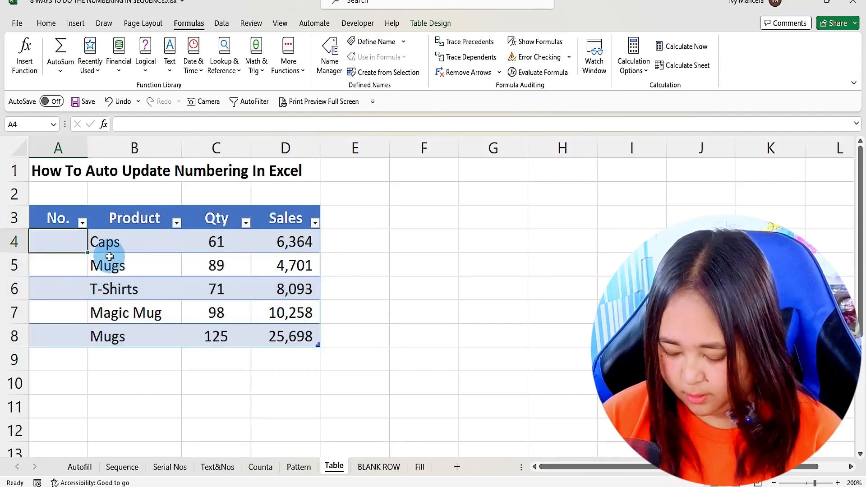
text(=row())
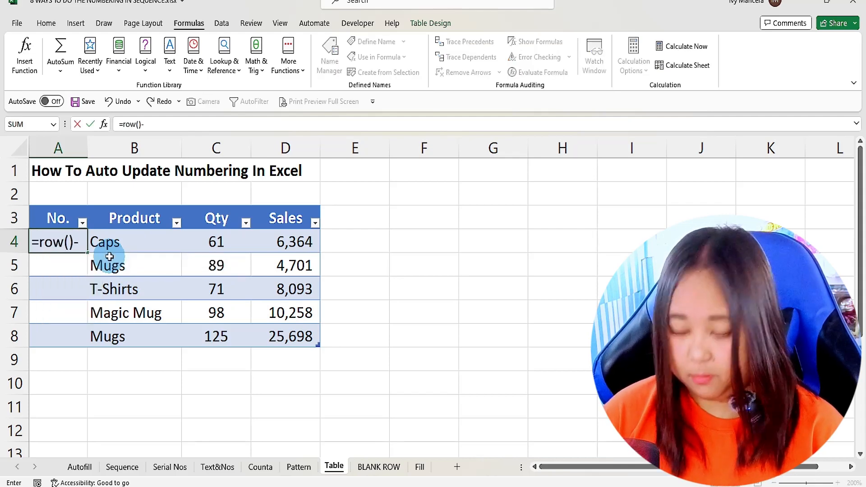
text(-row()
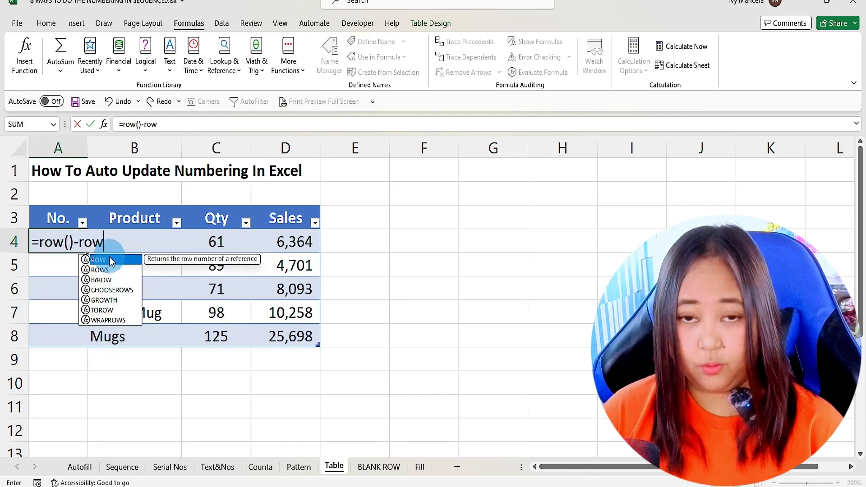
click(65, 218)
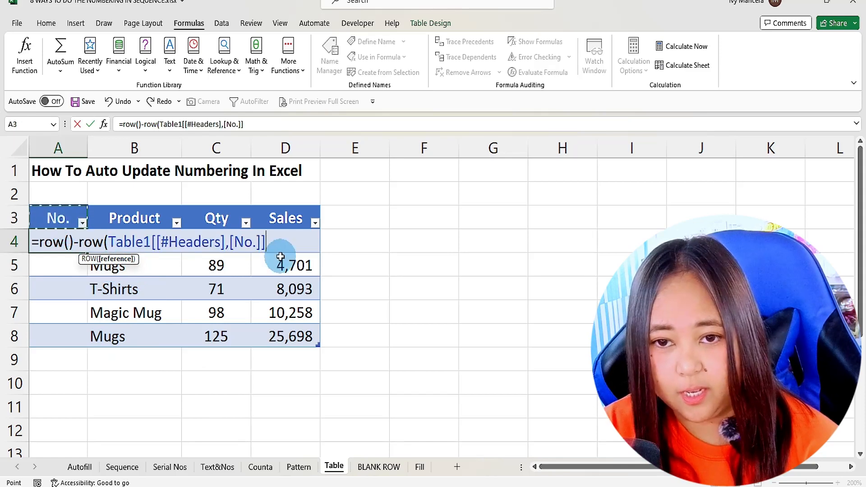
text())
key(Return)
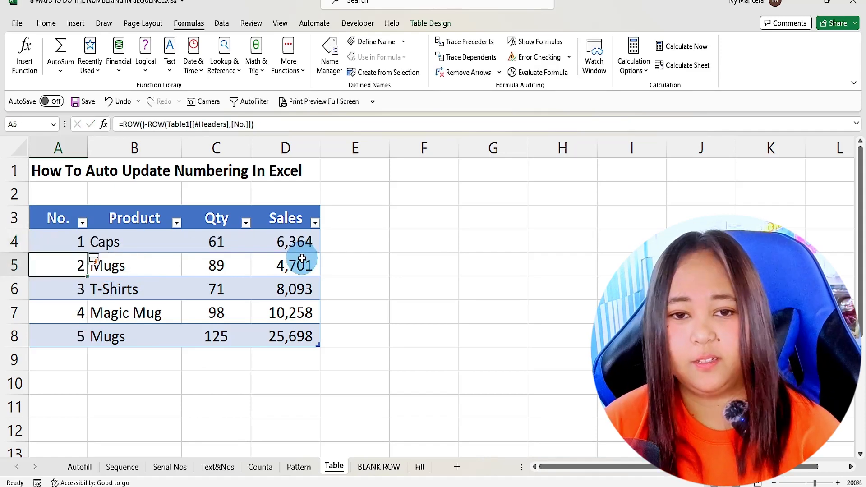
click(68, 336)
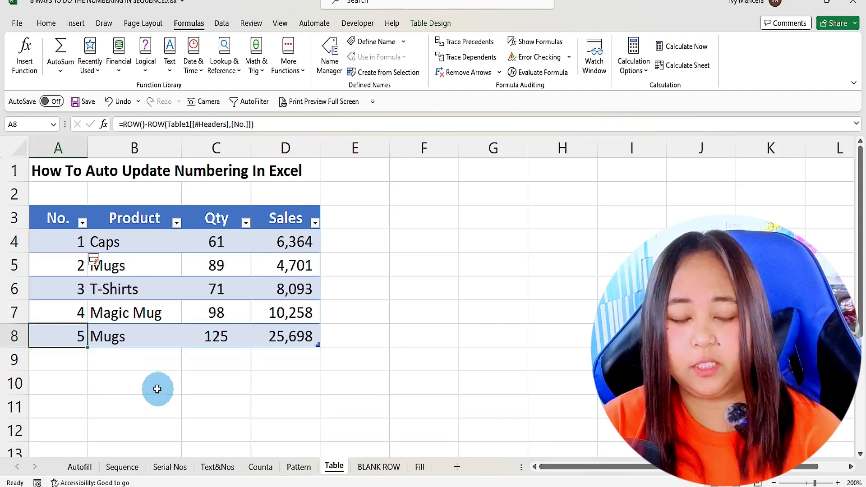
click(72, 243)
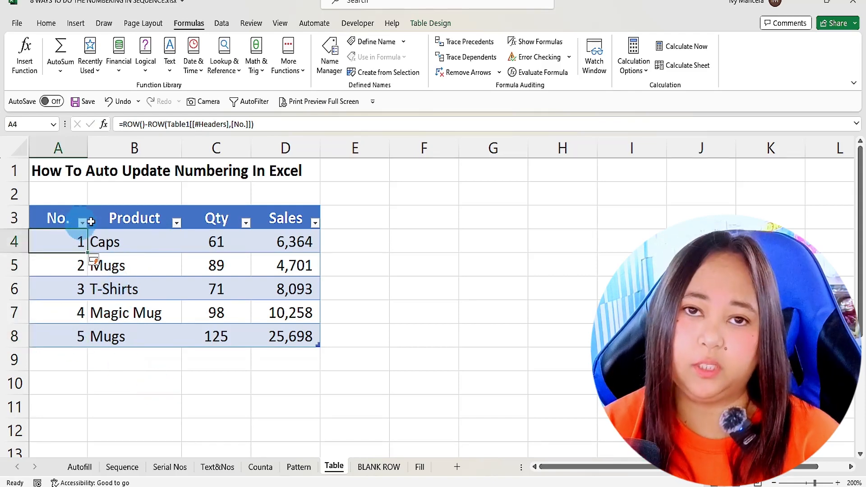
Add the product Thumbler in B9 directly below the table and check the number in its No. column.
click(136, 360)
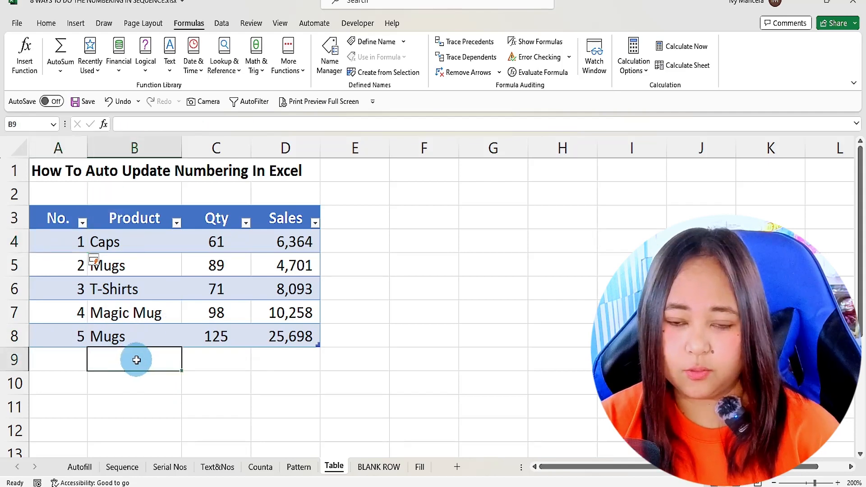
text(Thuk)
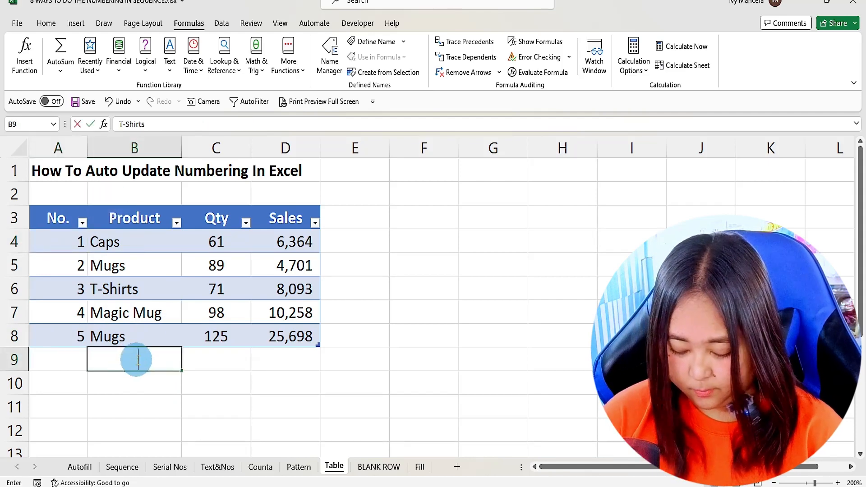
key(BackSpace)
text(mbler)
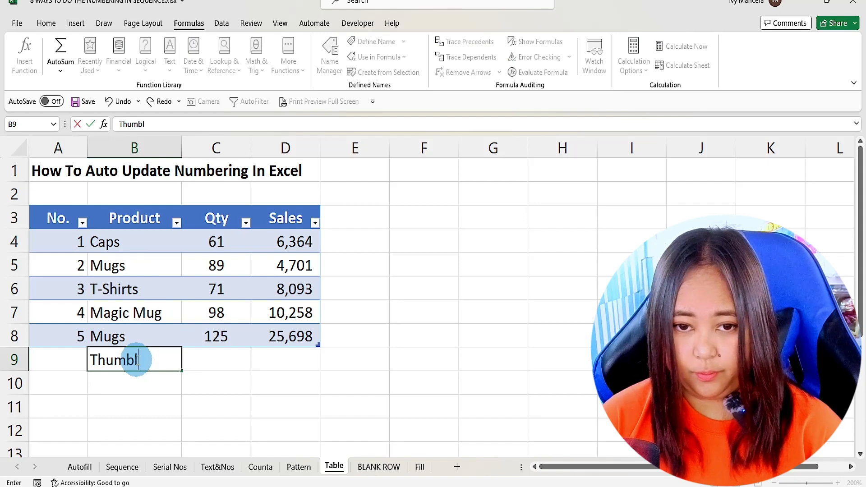
key(Tab)
click(53, 358)
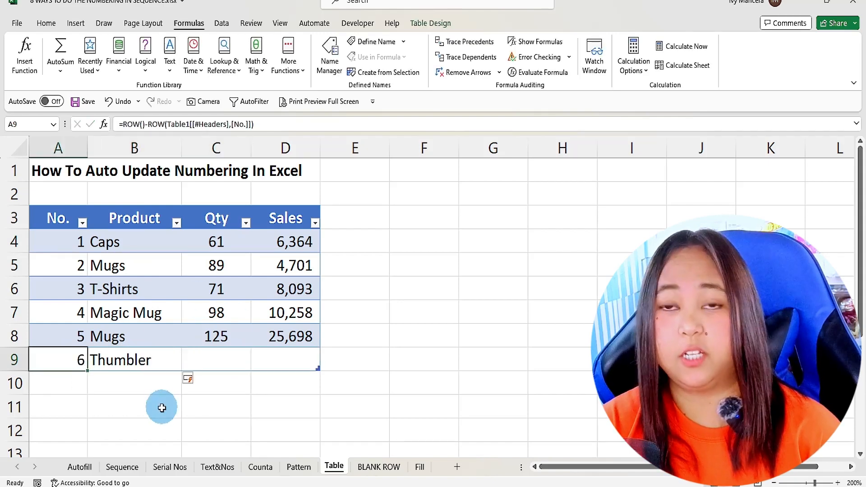
click(154, 389)
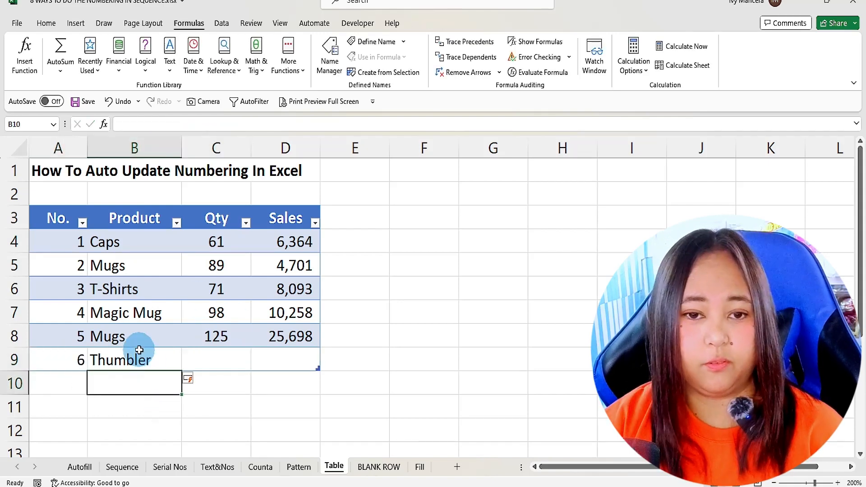
click(71, 221)
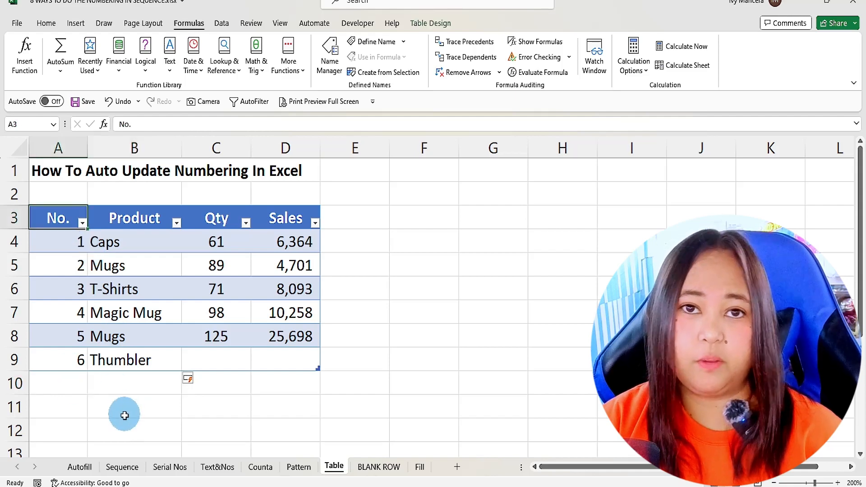
Delete the Magic Mug row from the product table.
click(15, 312)
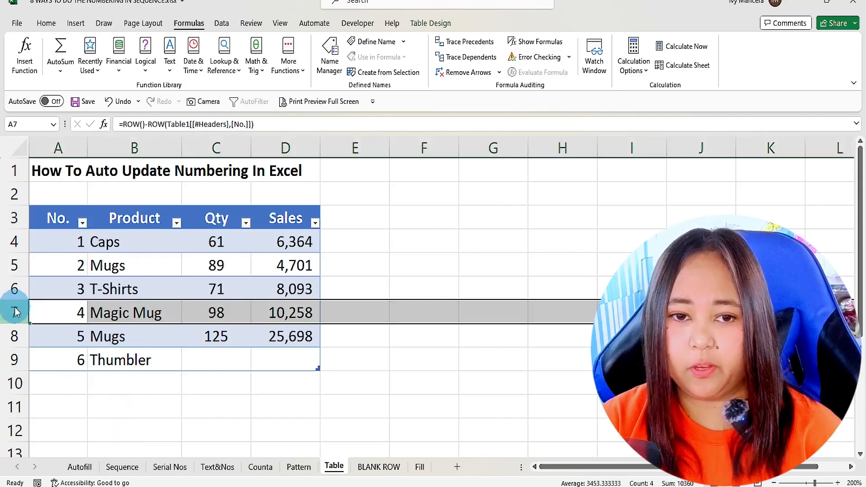
right_click(14, 312)
click(50, 211)
click(143, 423)
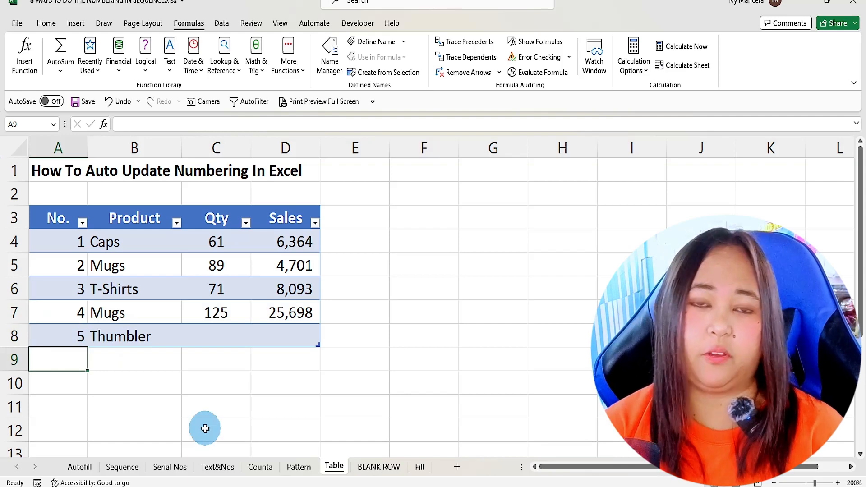
Clear the existing numbering from the Numbers column on the BLANK ROW sheet and review the names and blank rows, ending on A2.
key(ctrl+Page_Down)
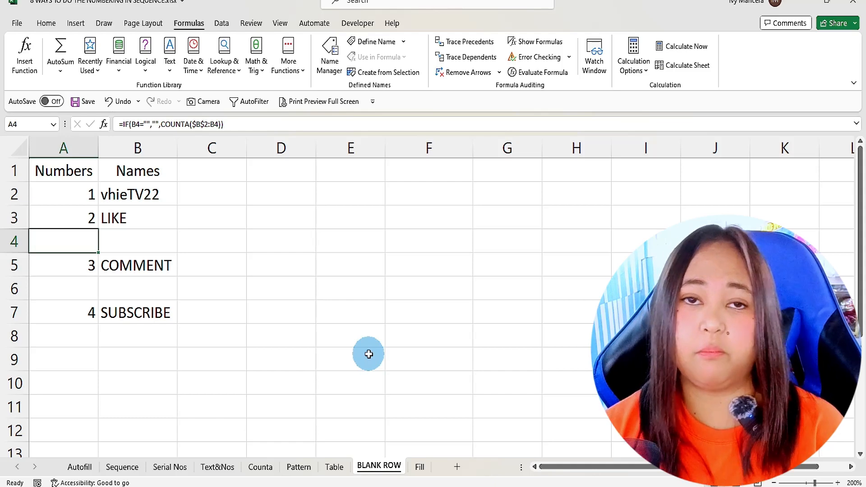
key(ctrl+z)
click(144, 239)
click(146, 291)
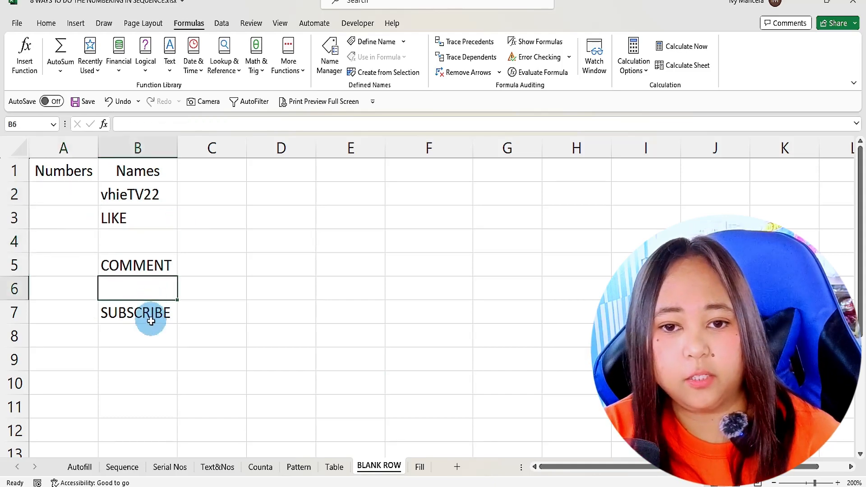
click(146, 336)
click(137, 265)
click(134, 312)
click(131, 360)
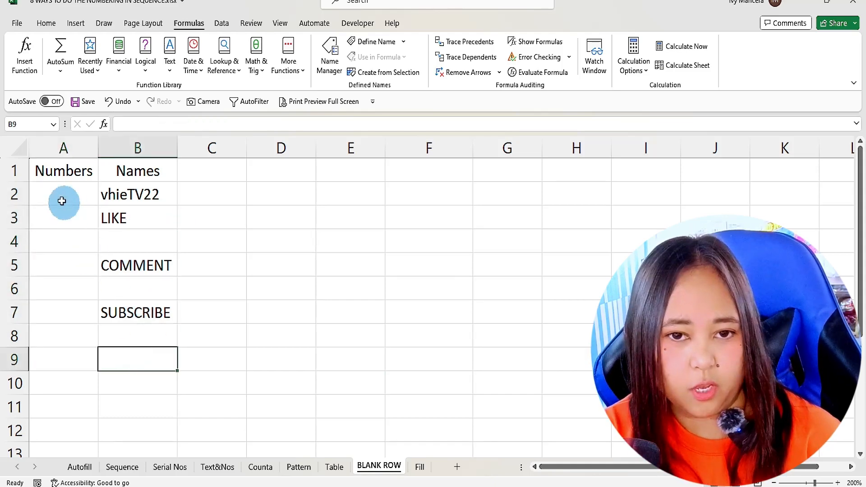
click(59, 197)
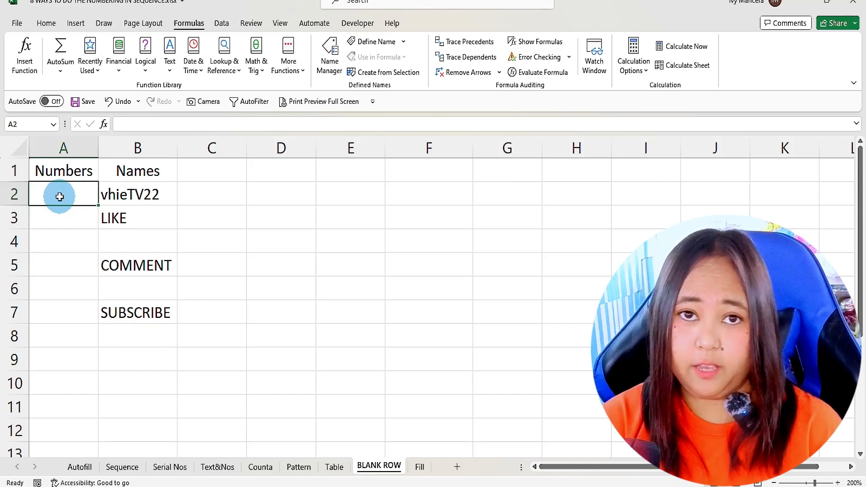